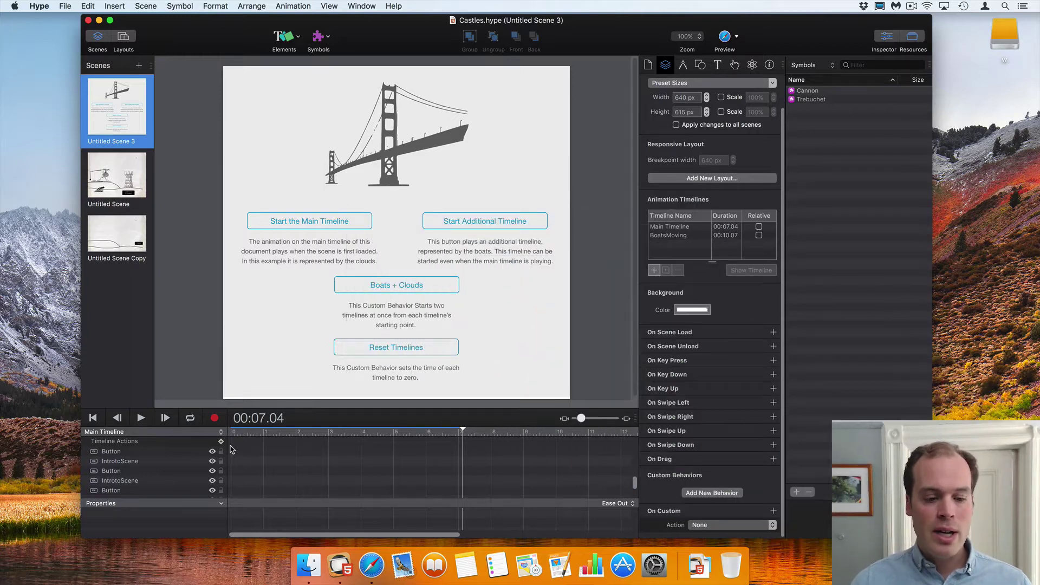
Step: Preview the clouds on the Main Timeline, then switch to BoatsMoving and preview the boats
left_click_drag(235, 433, 465, 433)
left_click(196, 434)
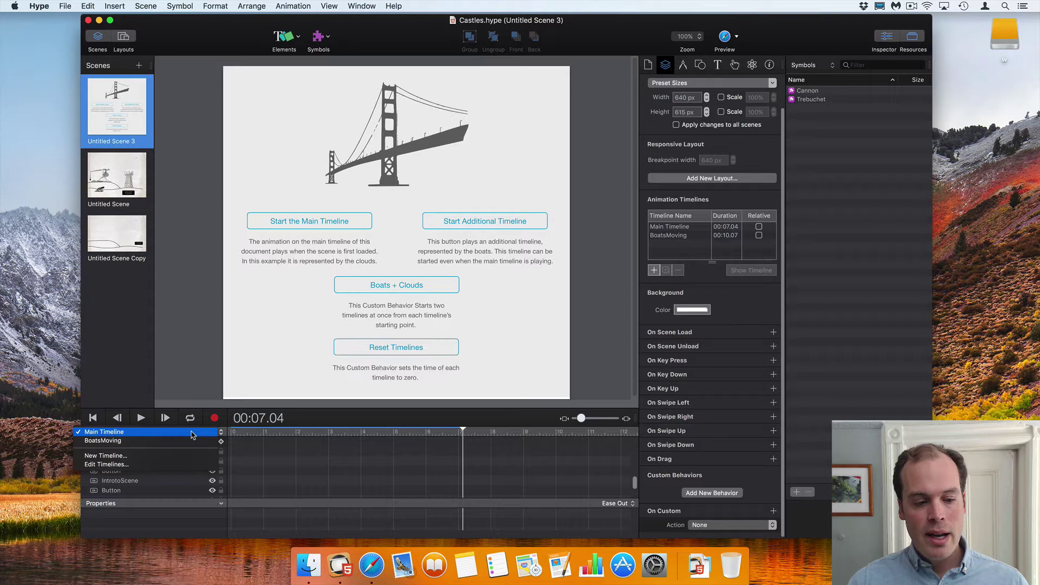
left_click(194, 444)
left_click_drag(241, 436, 564, 445)
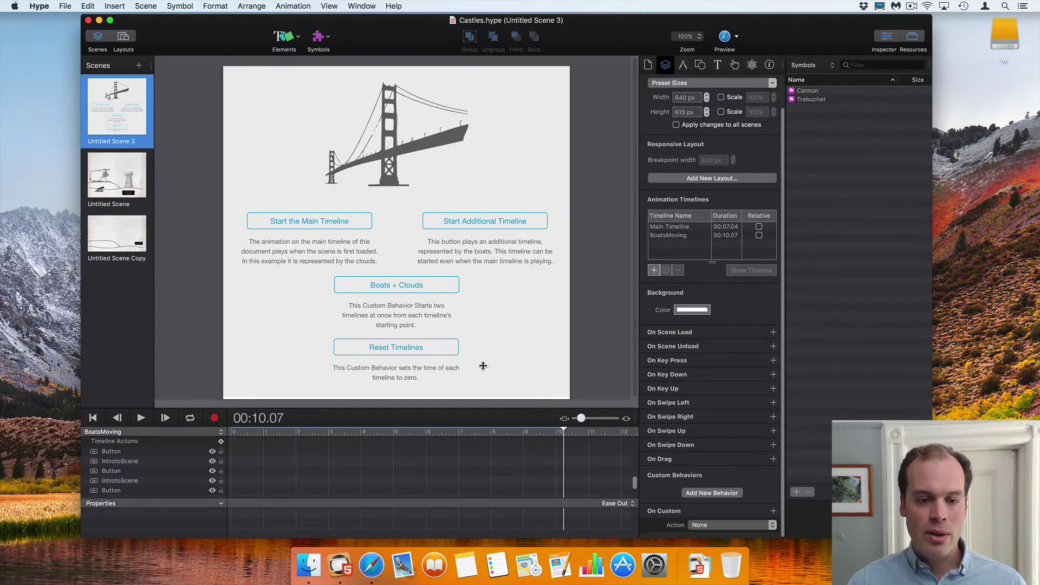
Step: Add a second, empty On Mouse Click action to the Boats + Clouds button
left_click(389, 287)
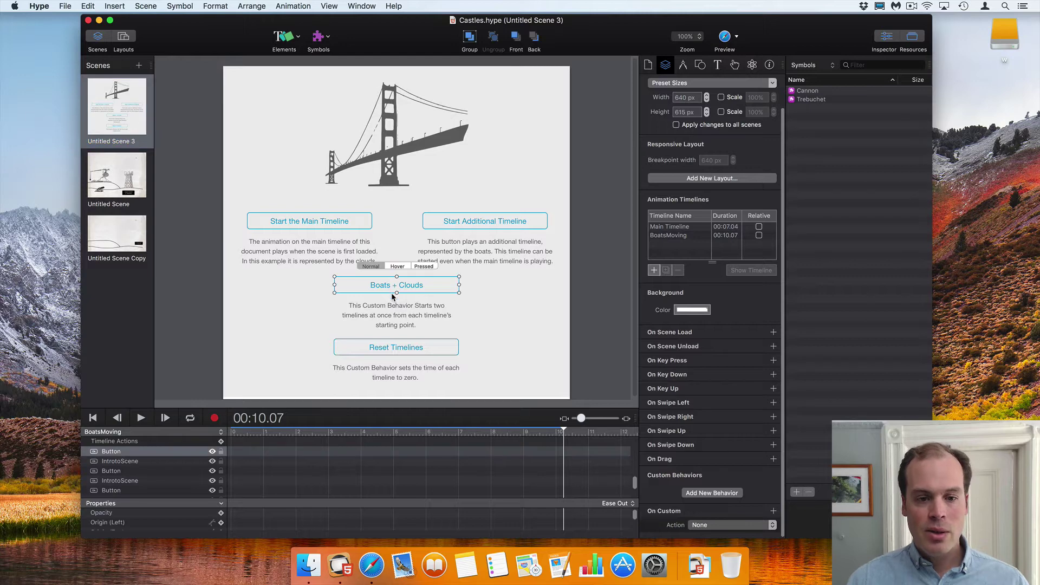
left_click(735, 65)
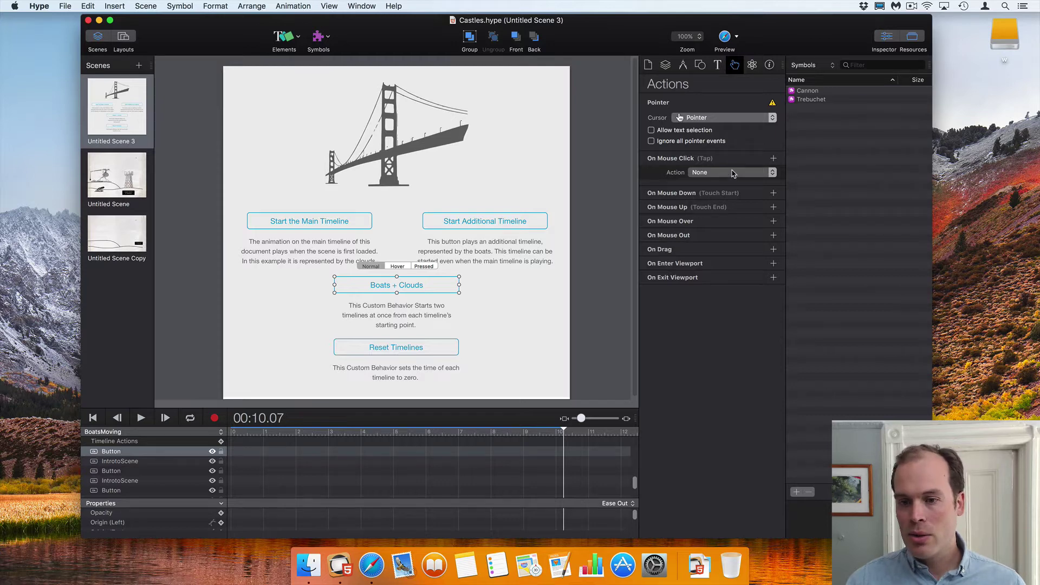
left_click(773, 159)
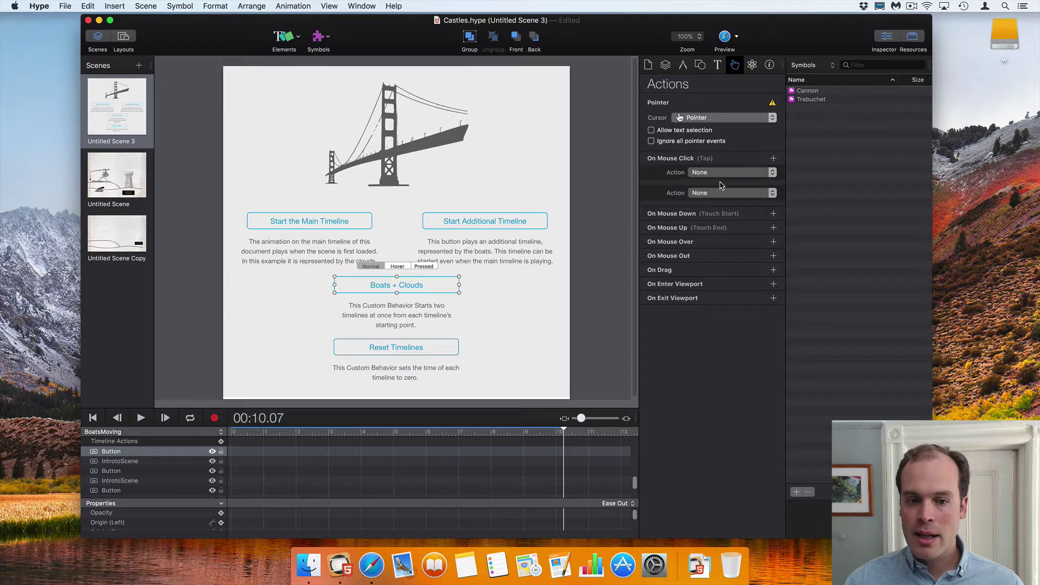
left_click(608, 222)
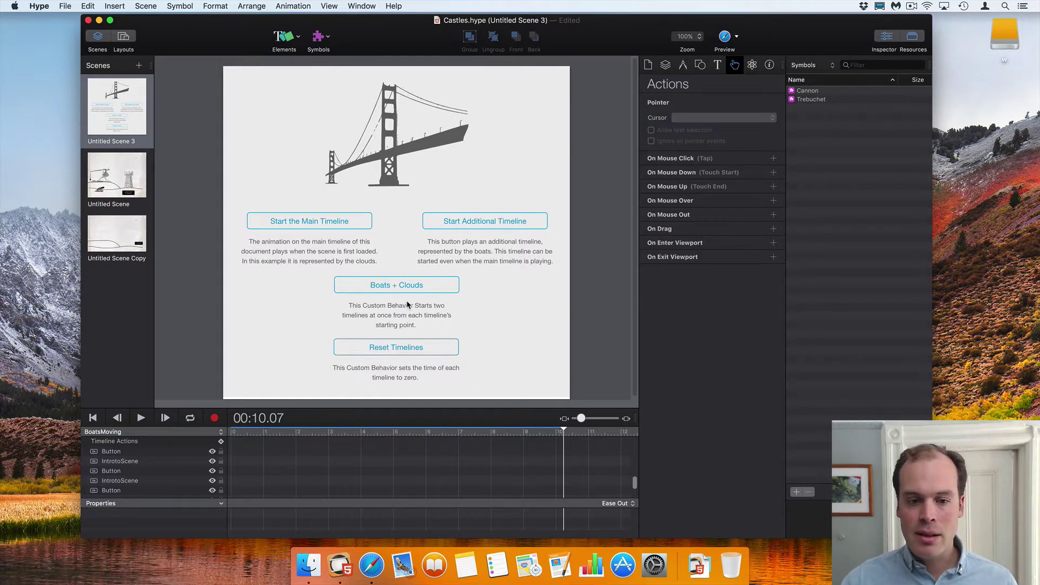
left_click(398, 287)
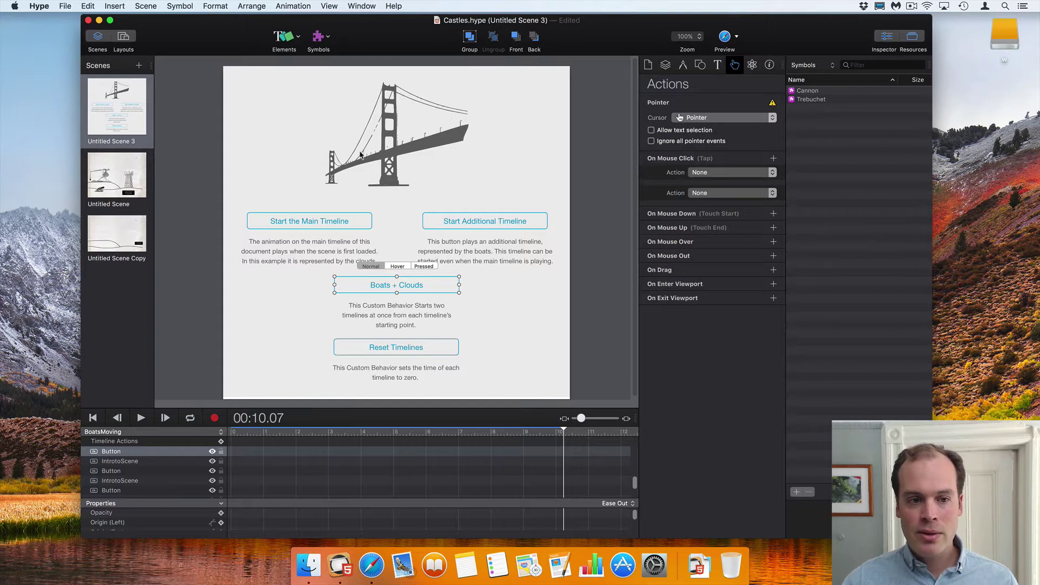
left_click(209, 130)
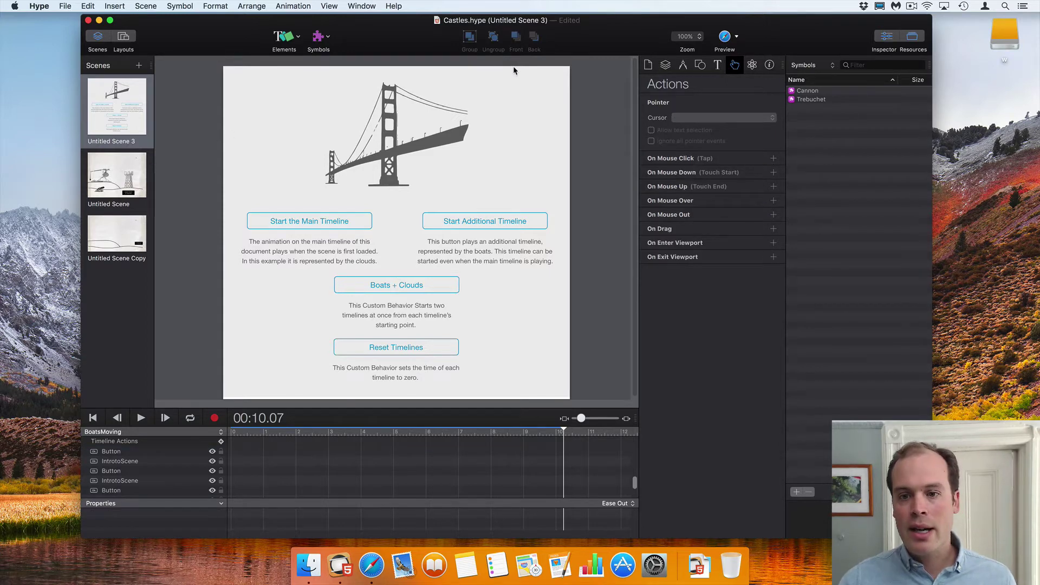
left_click(665, 65)
Step: Set the scene custom behavior's action to Start Timeline with Main Timeline
scroll(659, 378, "down", 2)
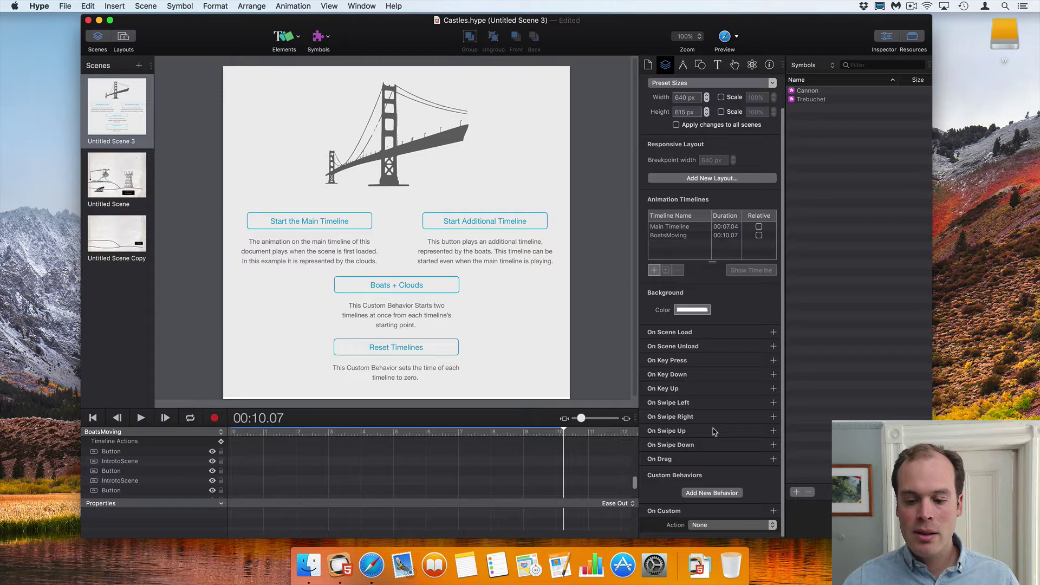
left_click(721, 526)
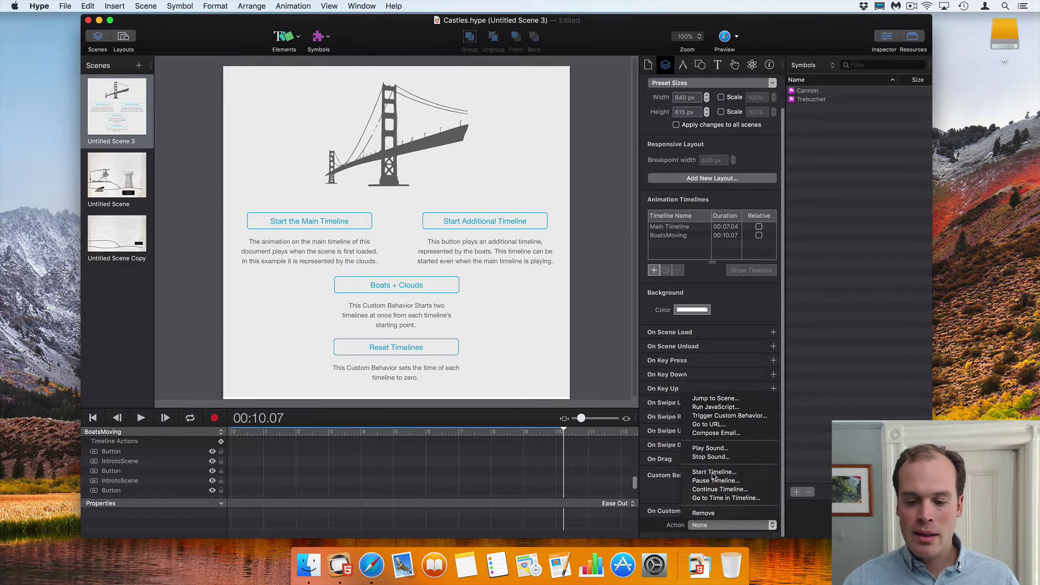
left_click(715, 471)
scroll(669, 512, "down", 1)
left_click(723, 513)
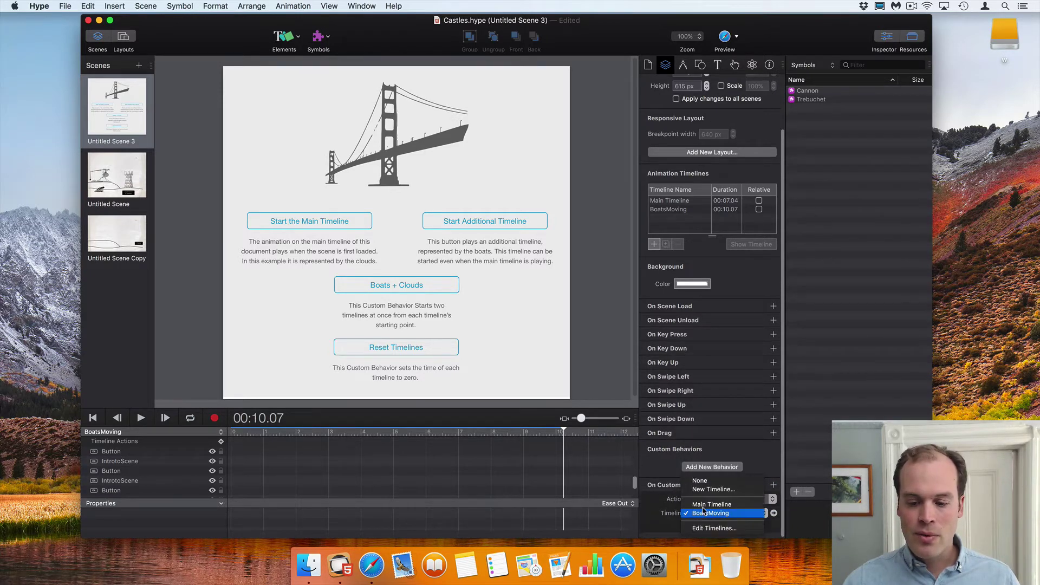
left_click(731, 500)
Step: Add a second Start Timeline action for BoatsMoving and rename the behavior BoatsClouds
left_click(773, 485)
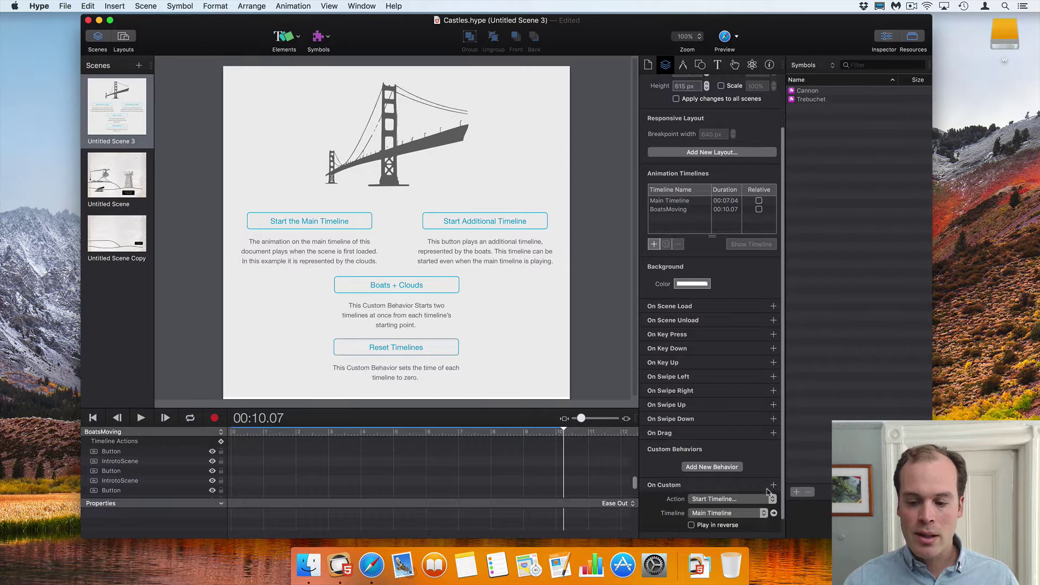
left_click(736, 525)
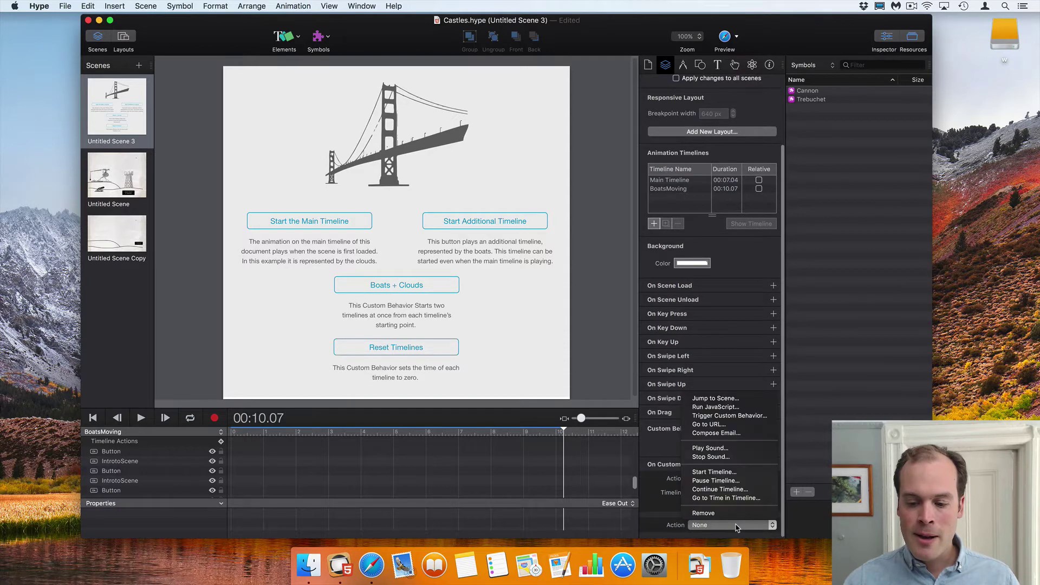
left_click(720, 476)
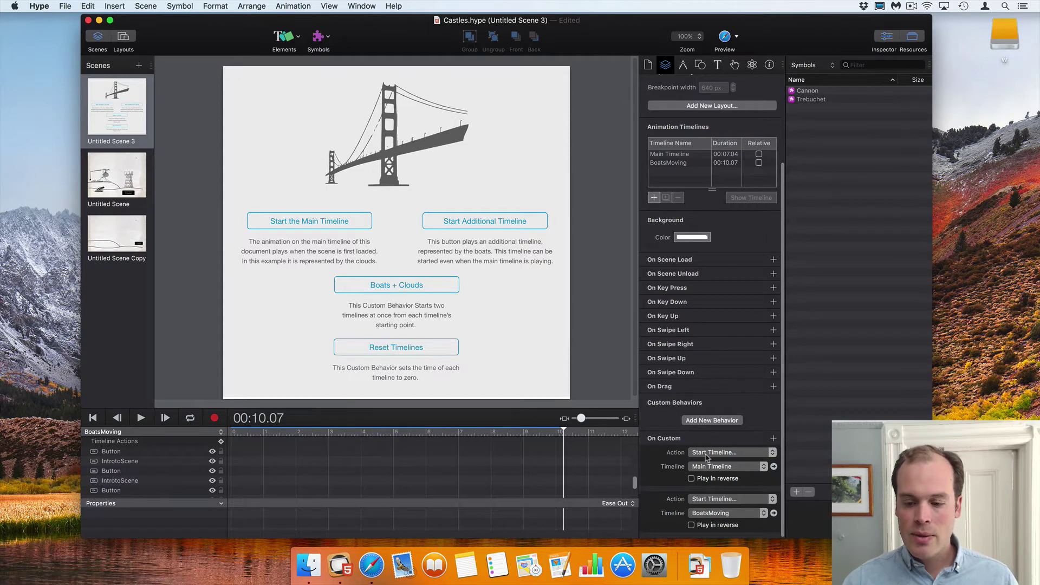
double_click(670, 439)
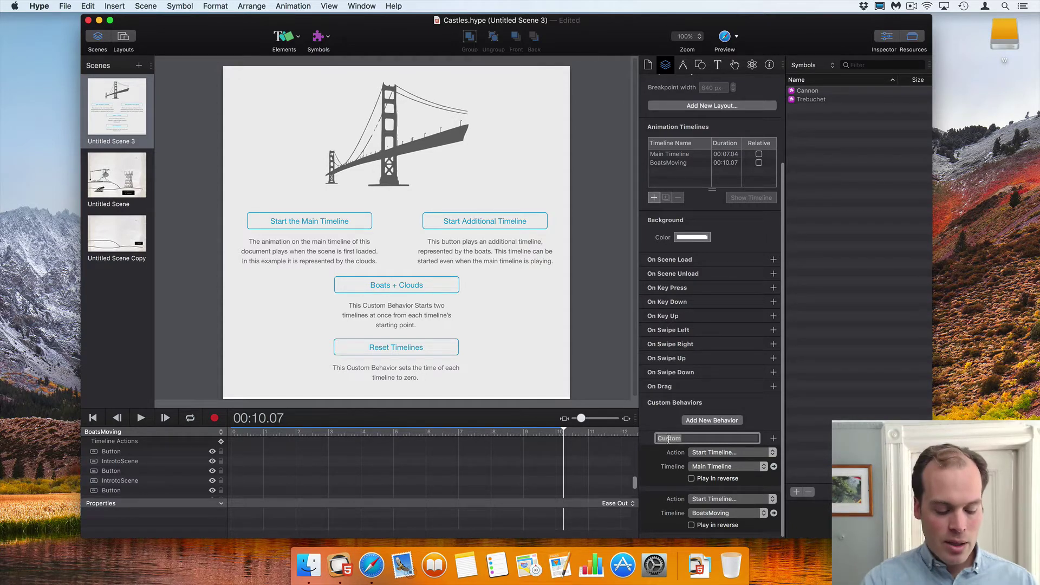
type("BoatsCloud")
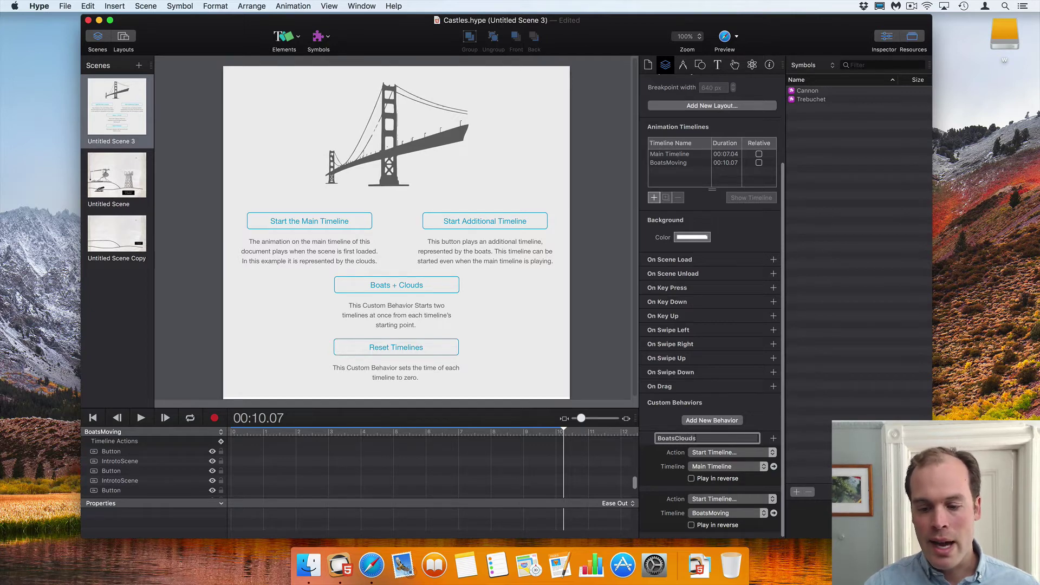
key("Return")
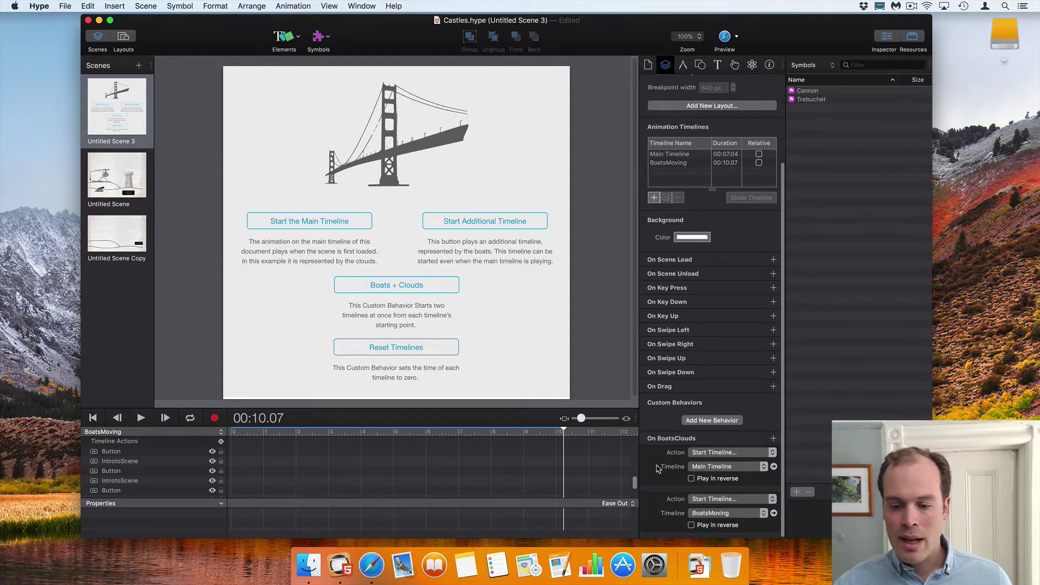
Step: Set the Boats + Clouds click action to Trigger Custom Behavior > BoatsClouds and remove the empty second action
left_click(416, 281)
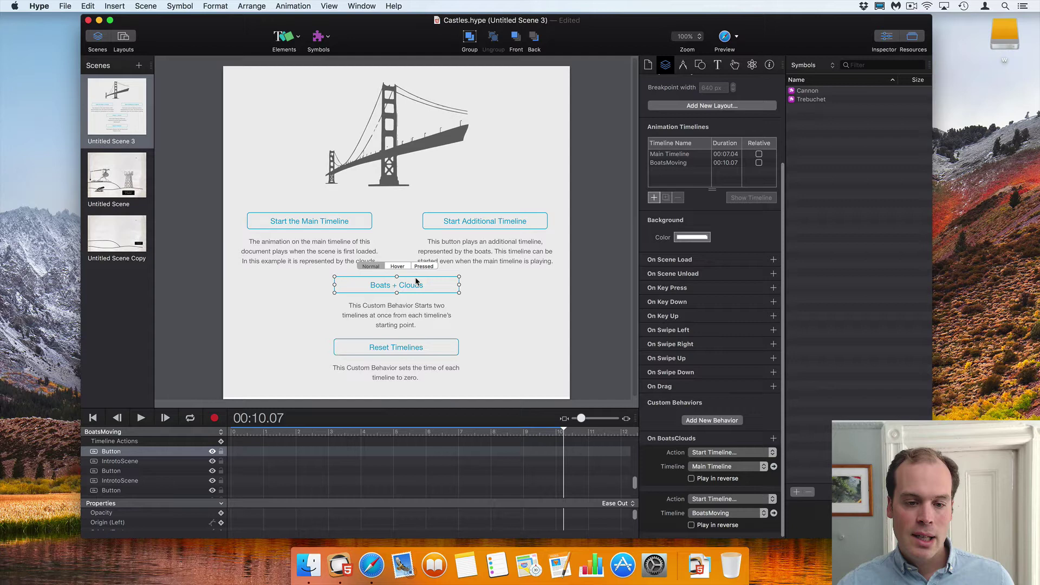
left_click(735, 66)
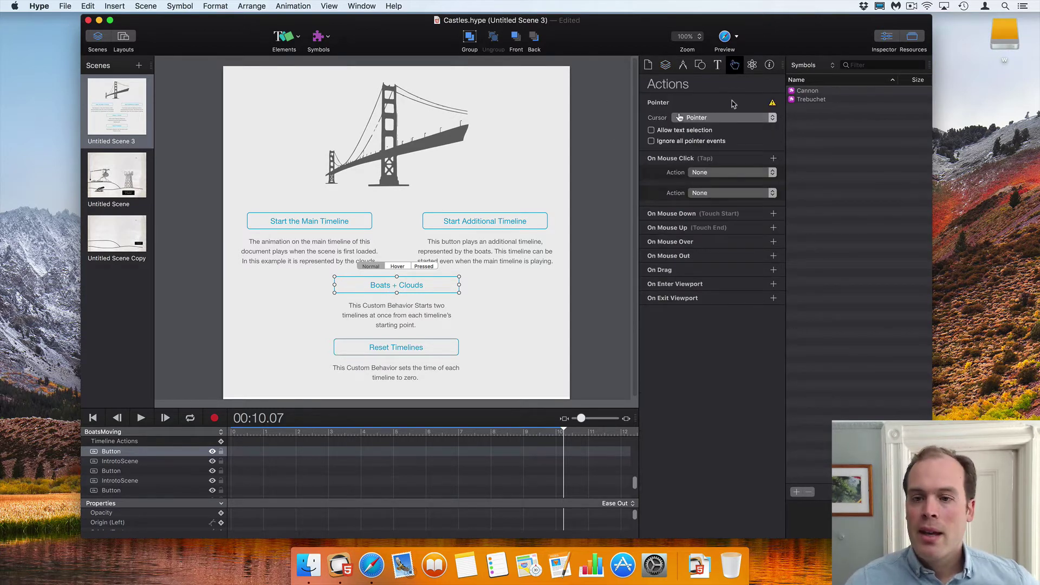
left_click(735, 173)
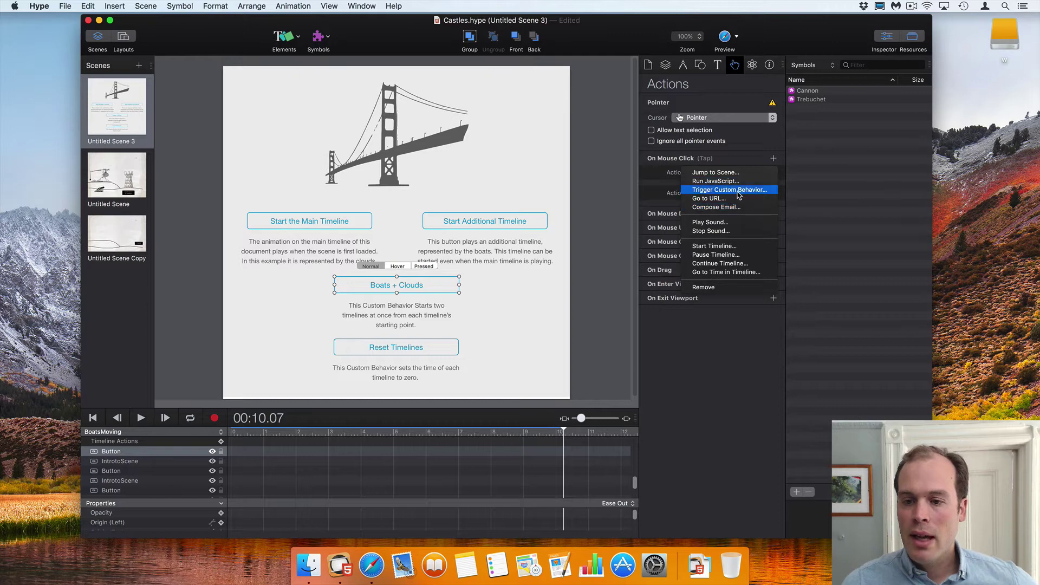
left_click(739, 190)
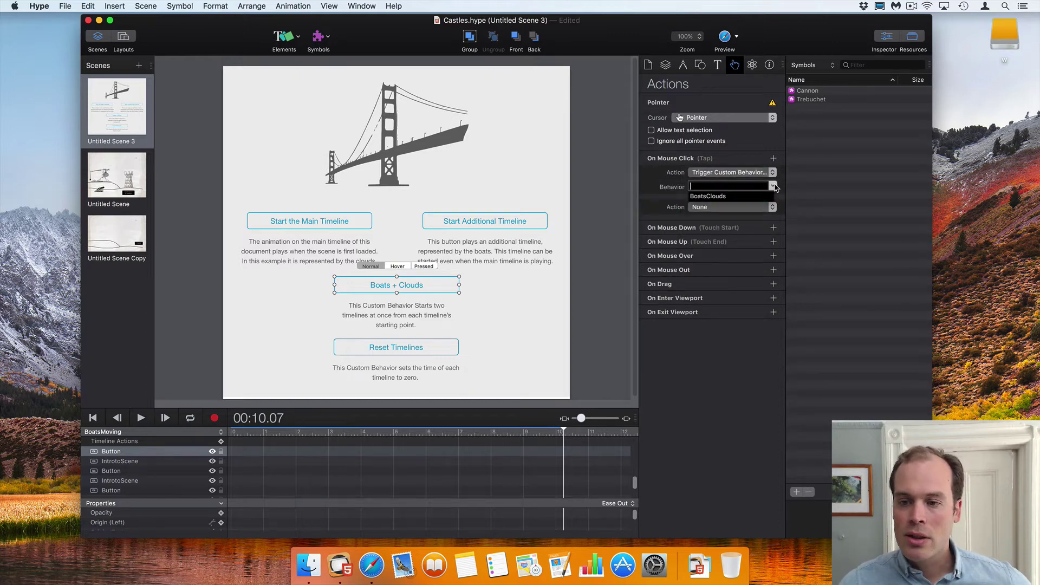
left_click(741, 196)
left_click(742, 205)
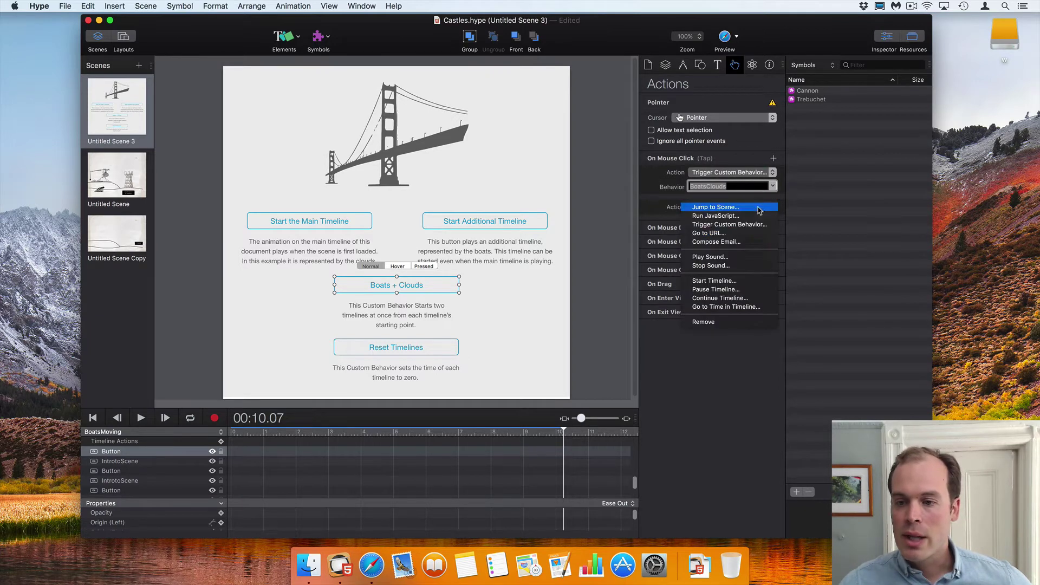
left_click(737, 324)
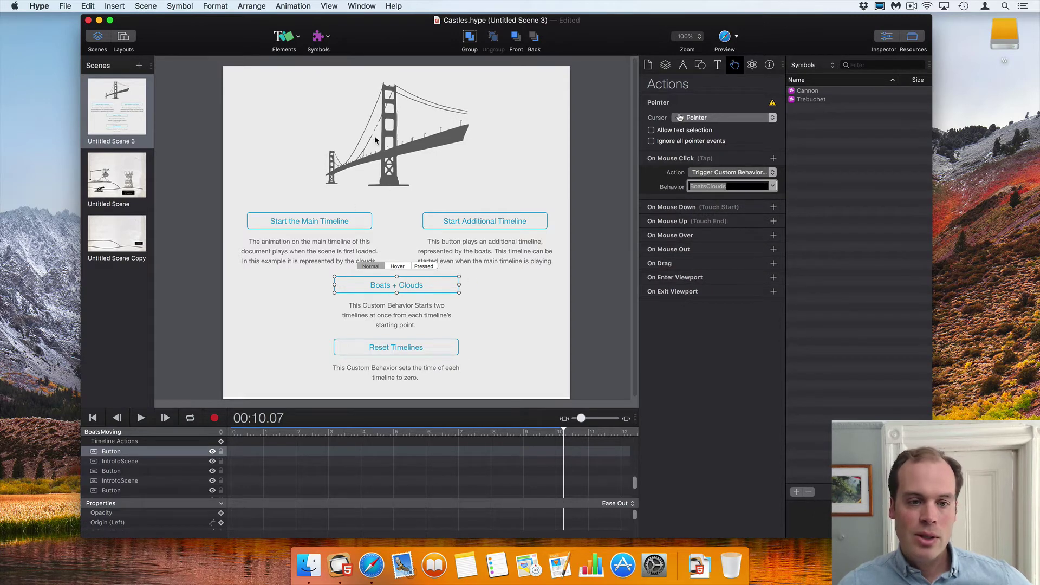
Step: Preview in Safari, confirm Boats + Clouds plays clouds and boats together, then return to Hype
left_click(725, 38)
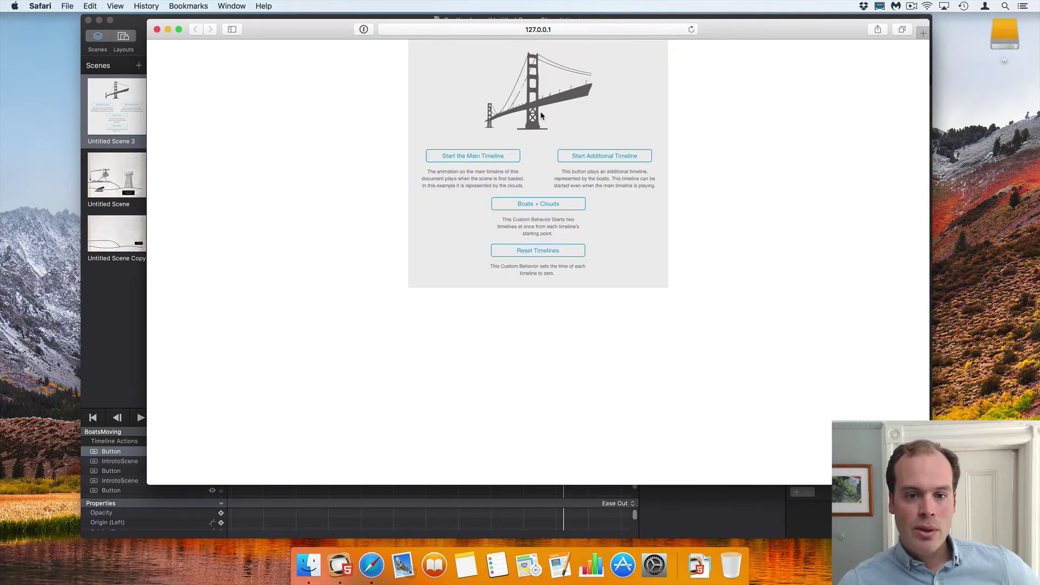
left_click(544, 205)
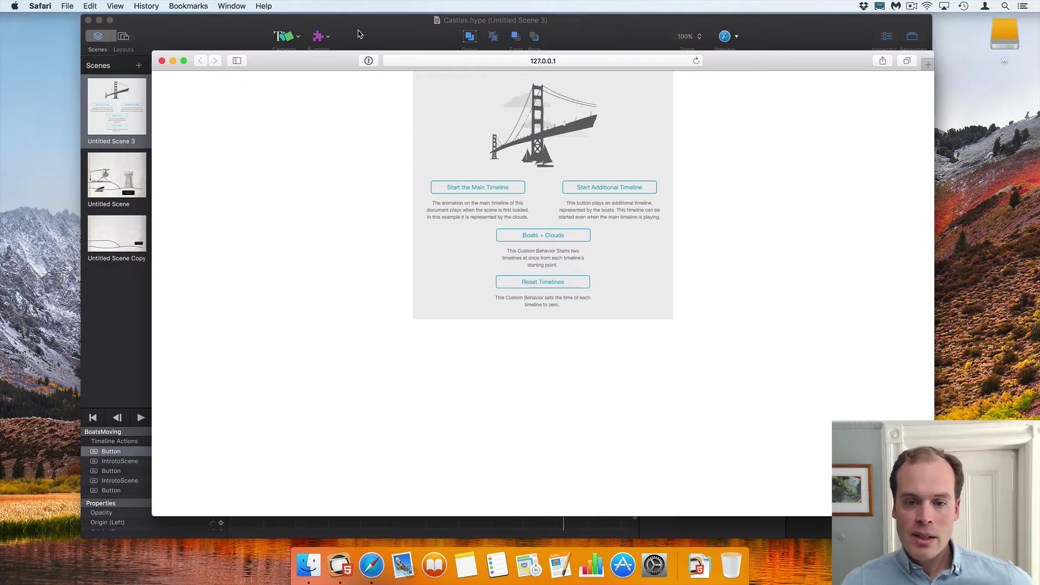
left_click(340, 42)
Step: Check the Reset Timelines button's click action, then view the scene's Custom Behaviors list
left_click(194, 212)
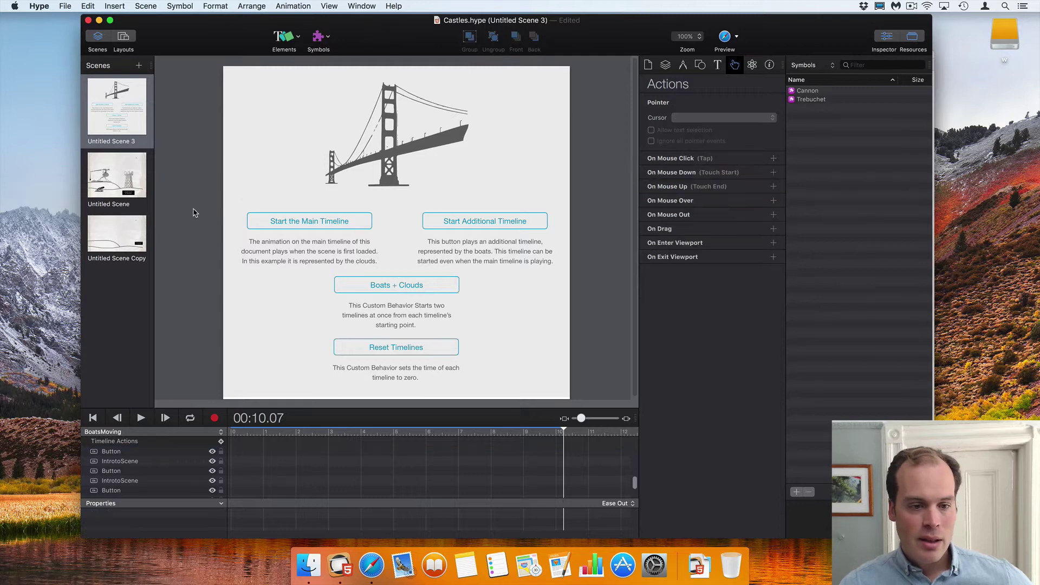
left_click(400, 354)
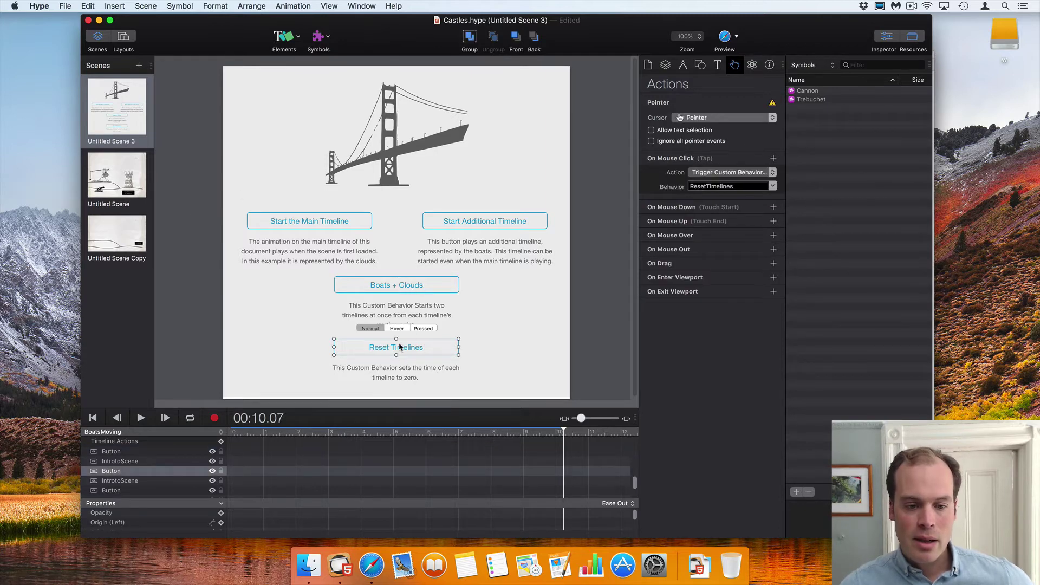
left_click(665, 65)
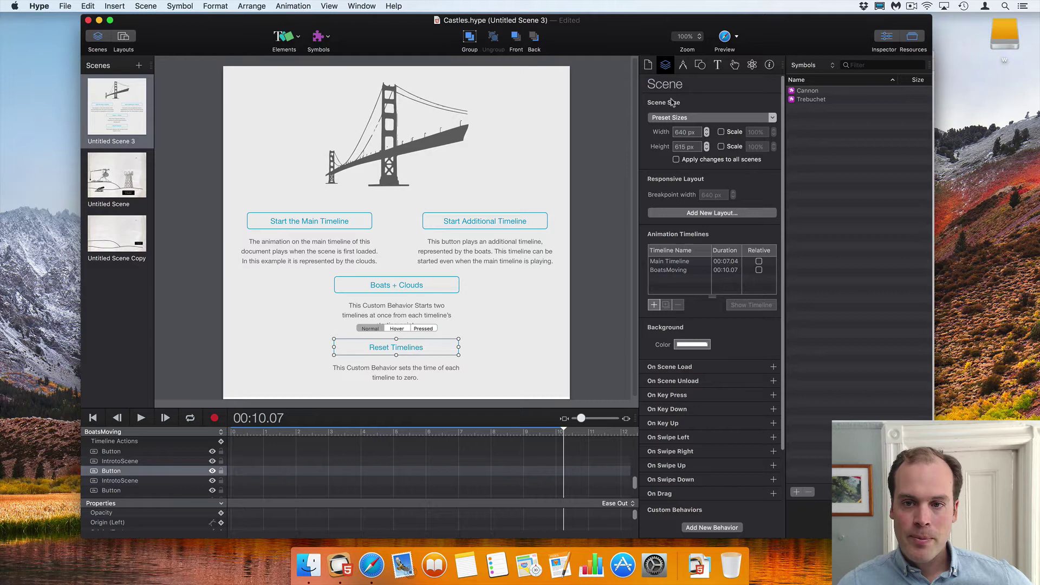
scroll(661, 217, "down", 3)
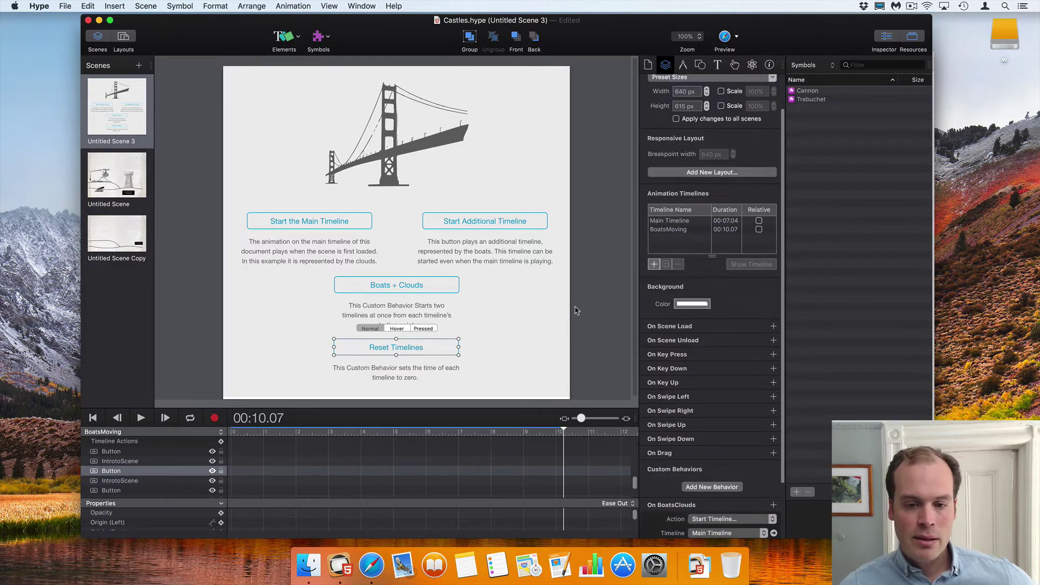
left_click(584, 290)
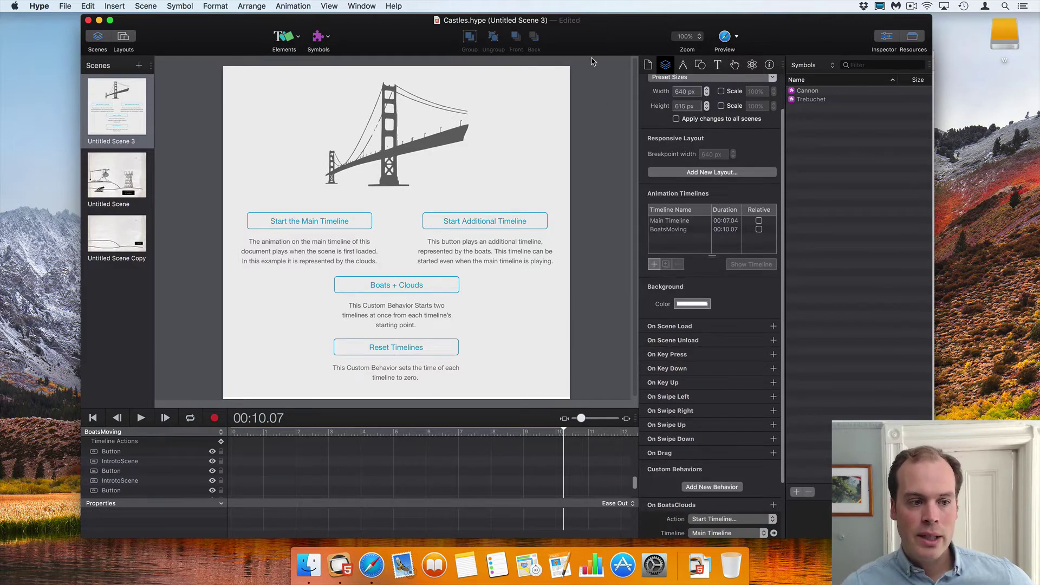
left_click(378, 347)
scroll(582, 262, "down", 1)
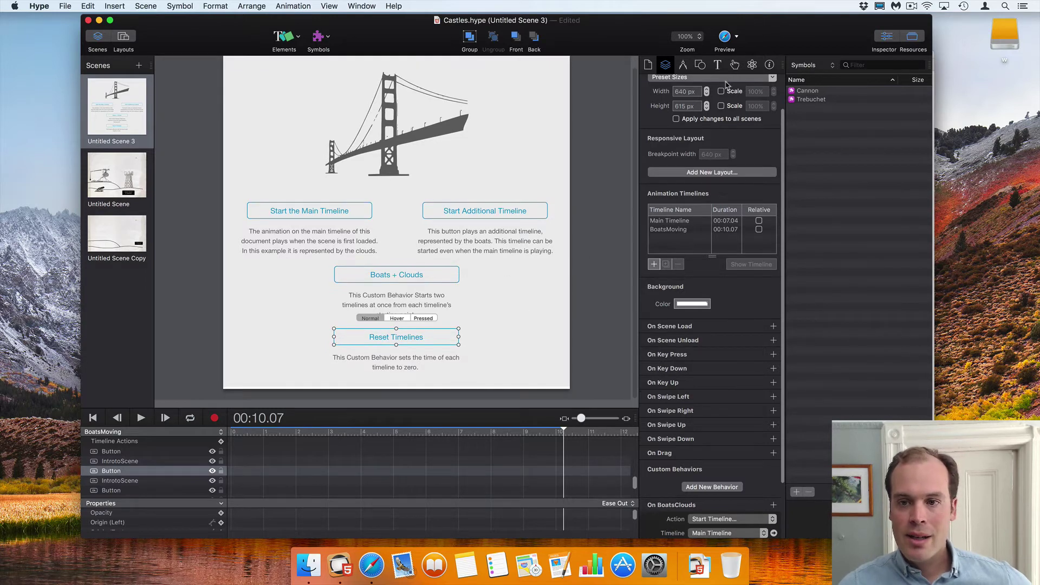
left_click(734, 65)
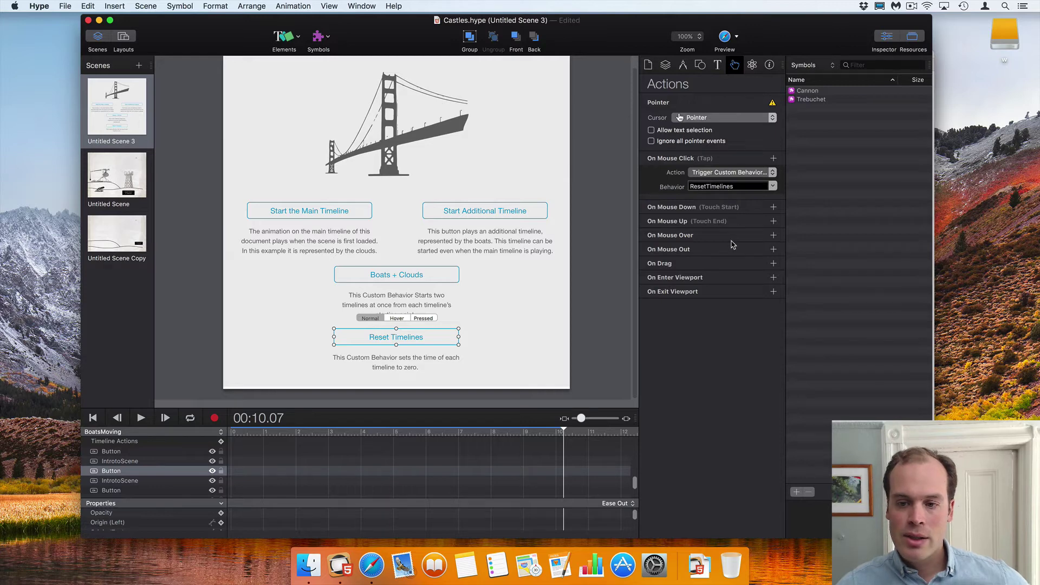
left_click(664, 66)
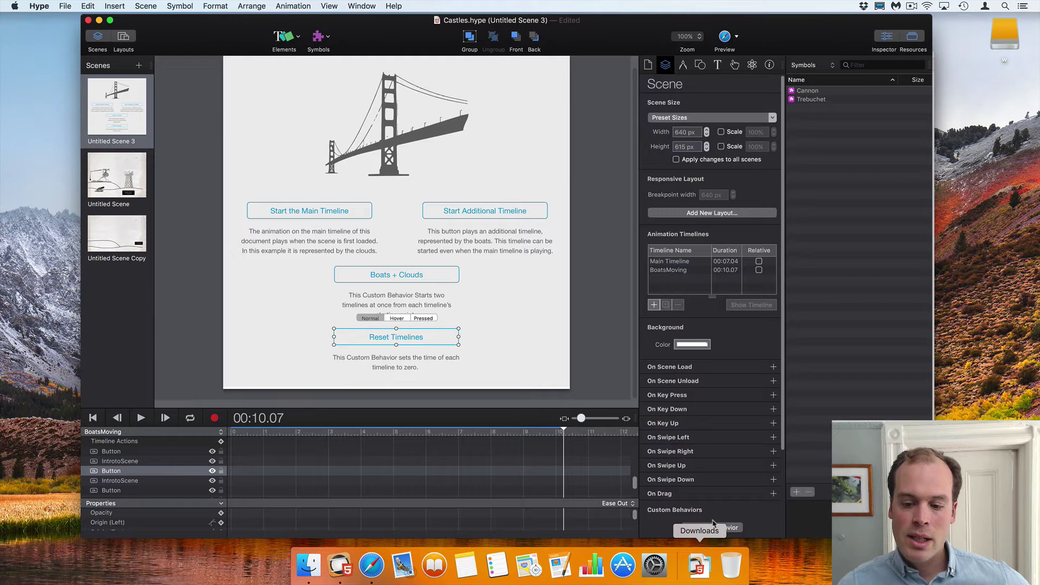
scroll(712, 487, "down", 4)
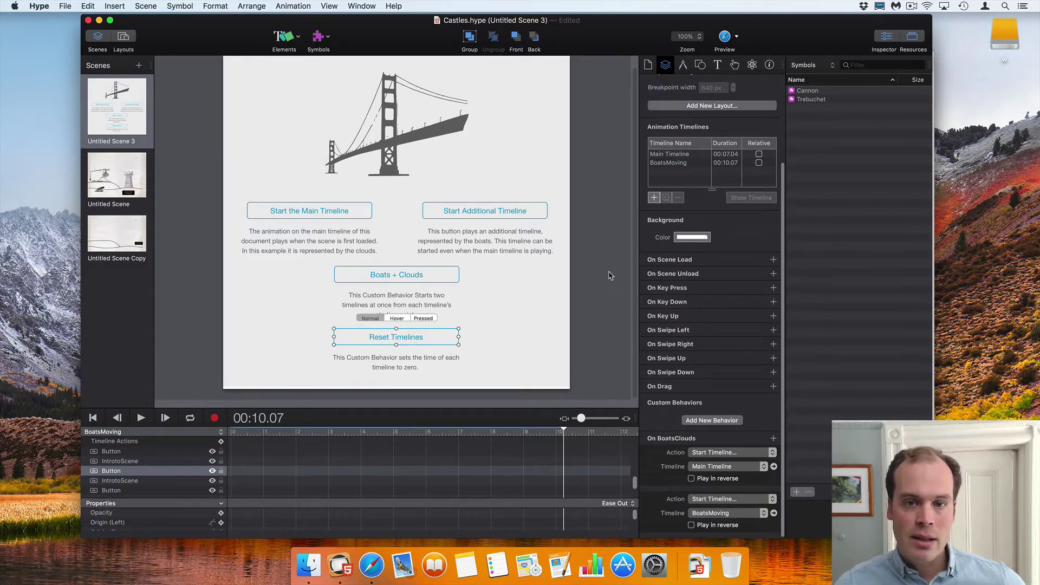
Step: Create a custom behavior named Reset that goes to time 00:00.00 in BoatsMoving
left_click(703, 420)
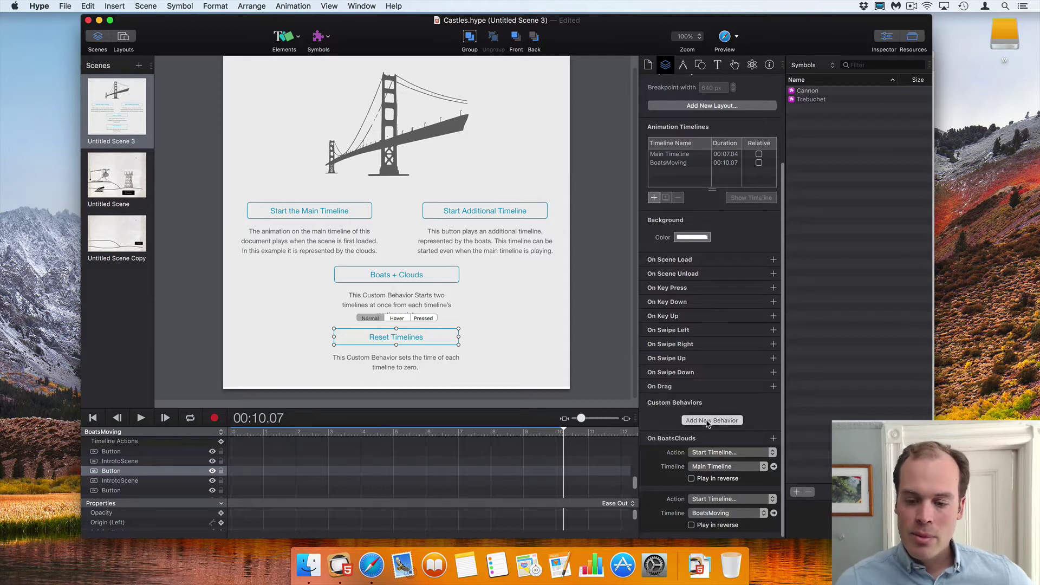
type("Reset")
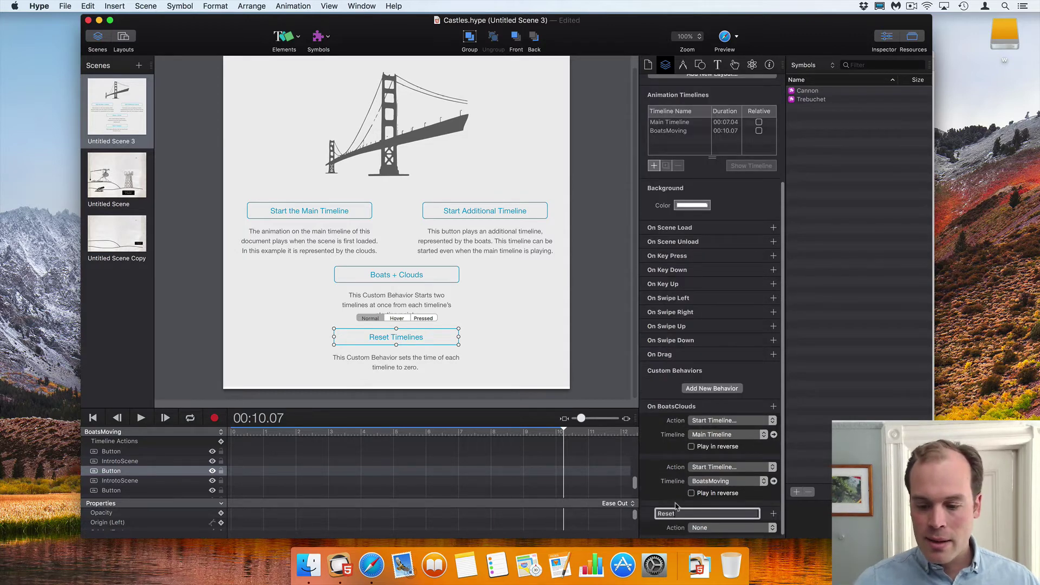
key("Return")
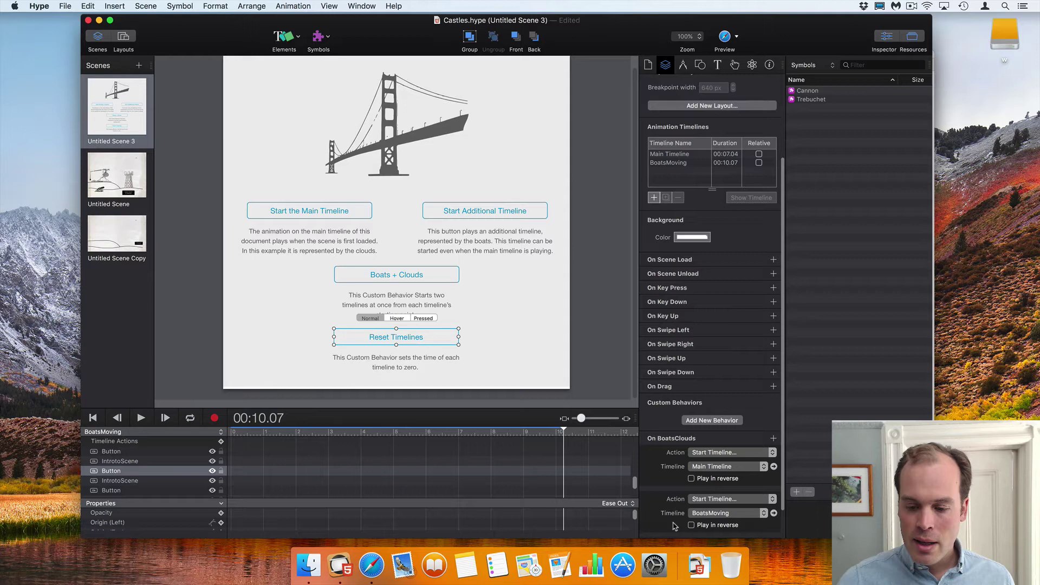
left_click(699, 526)
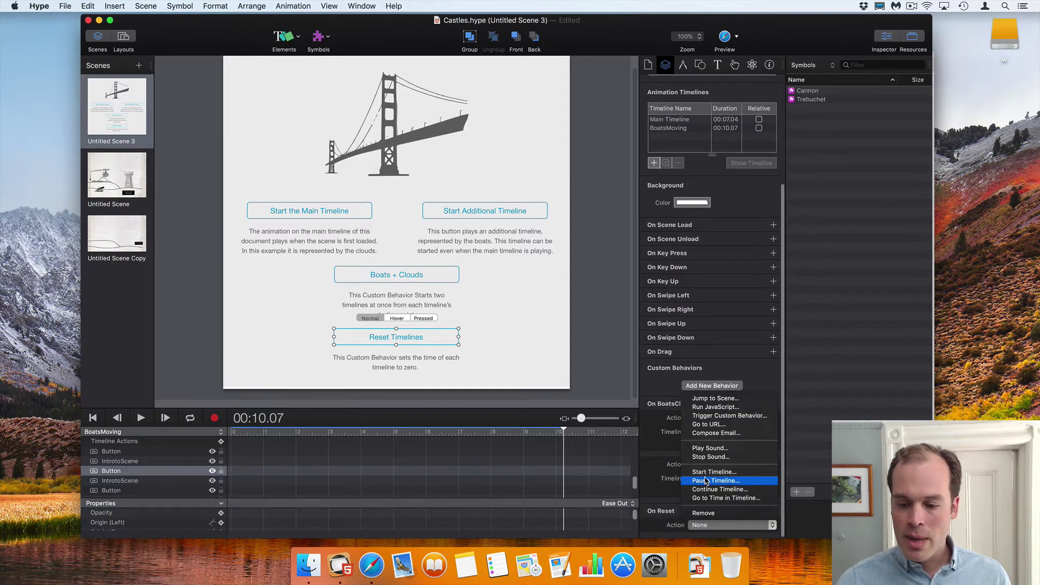
left_click(716, 497)
scroll(716, 512, "down", 1)
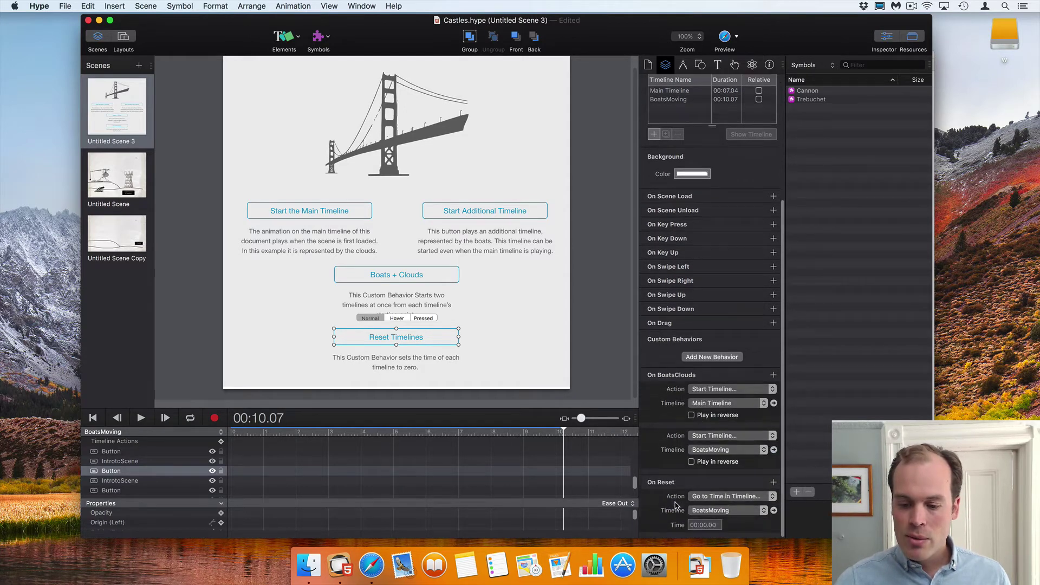
Step: Add a second Reset action that starts the Main Timeline
left_click(774, 482)
scroll(721, 509, "down", 1)
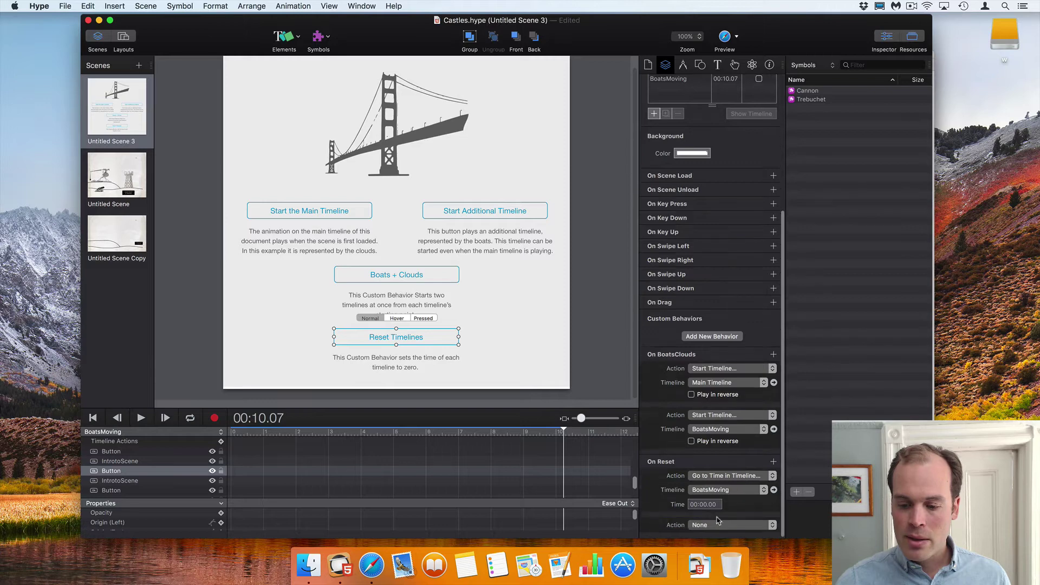
left_click(716, 525)
left_click(714, 472)
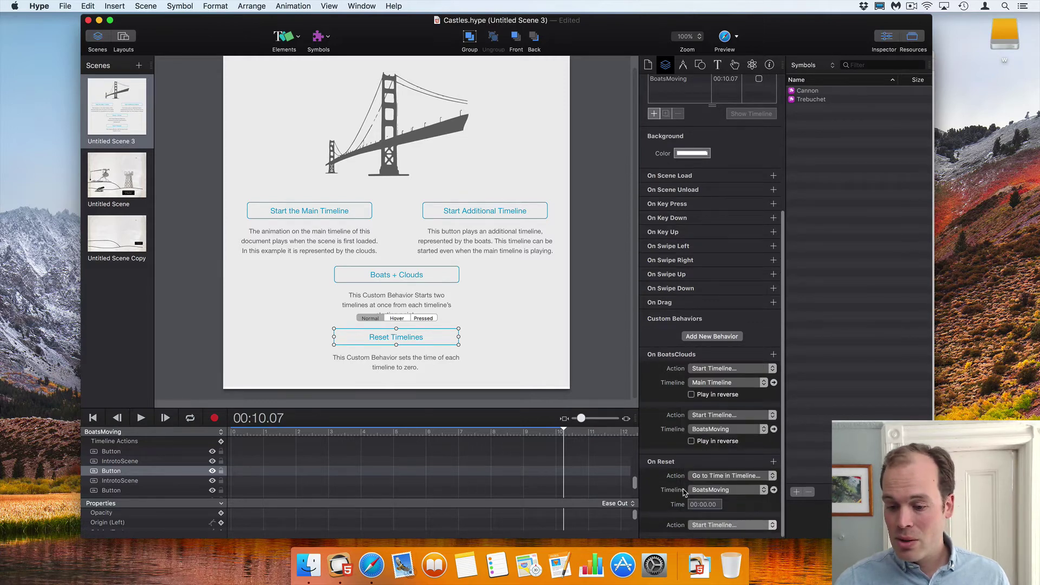
scroll(687, 505, "down", 1)
left_click(712, 513)
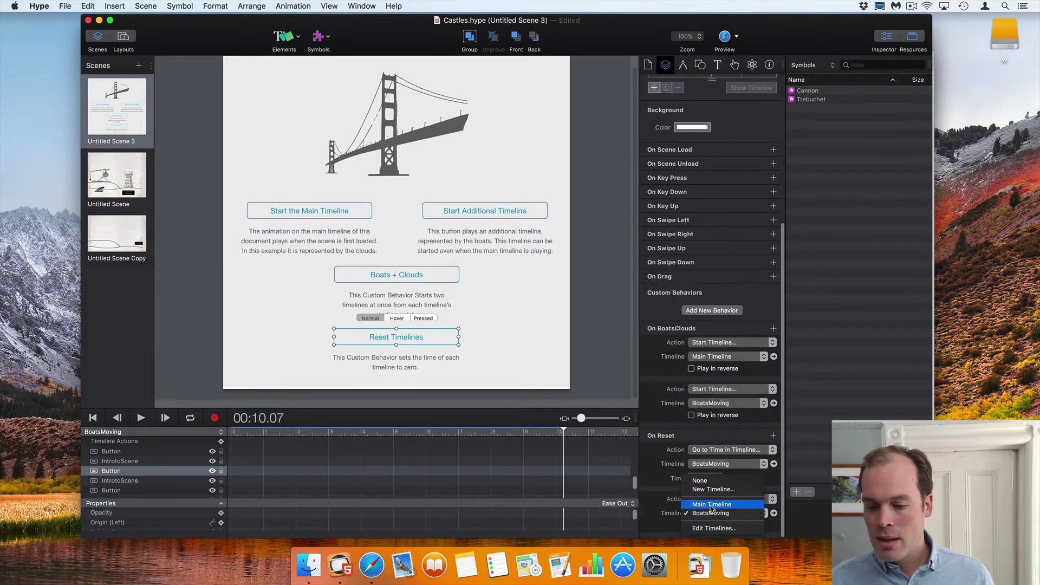
left_click(711, 503)
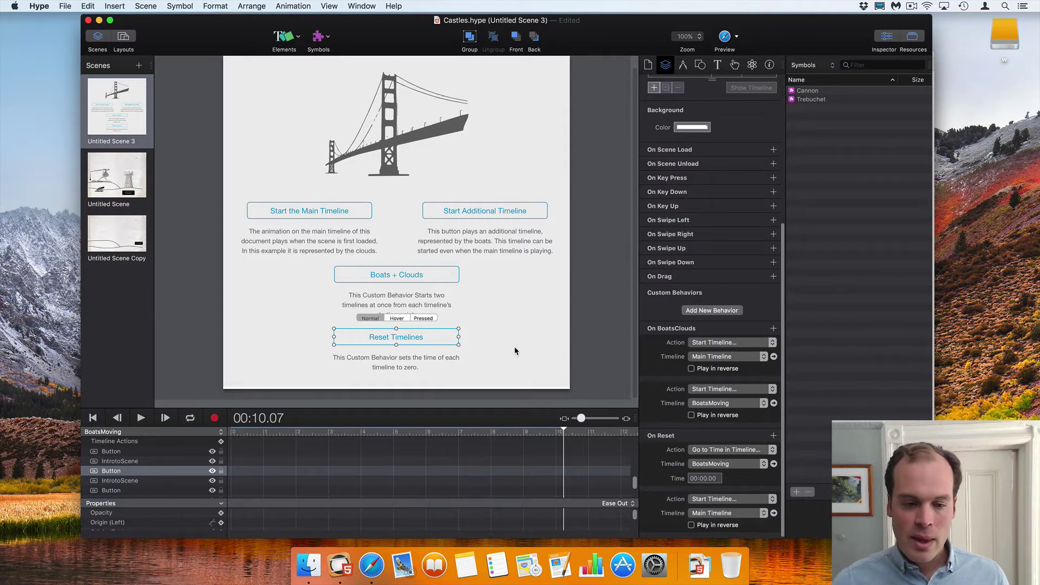
Step: Remove the Reset Timelines button's existing click action
left_click(734, 64)
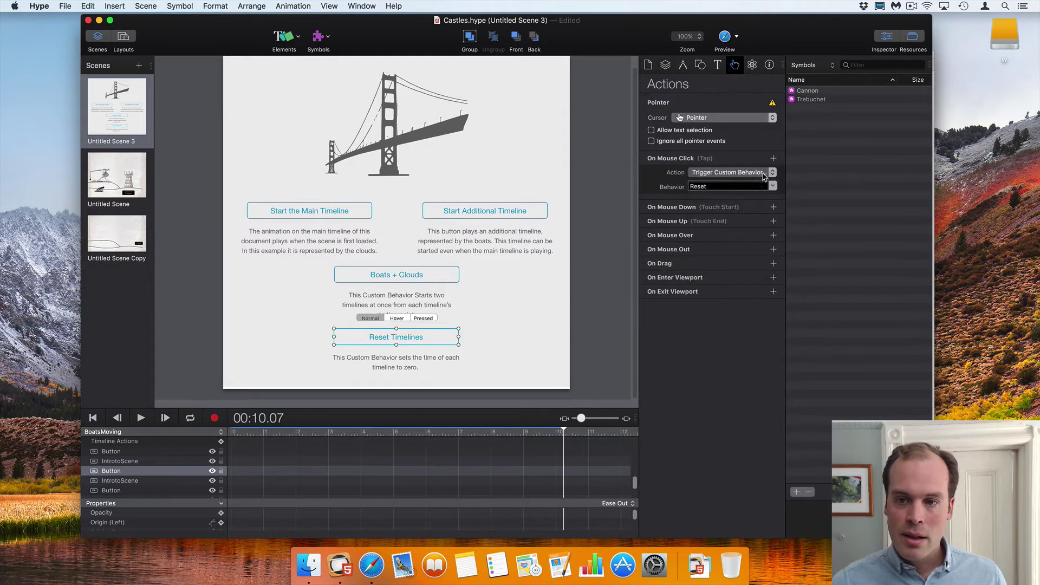
left_click(761, 172)
left_click(740, 266)
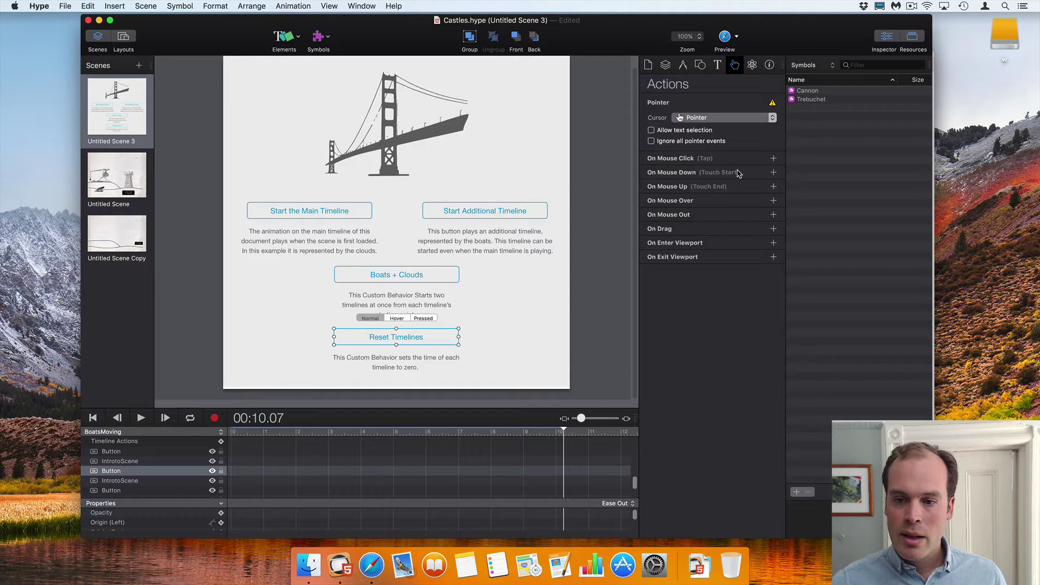
Step: Add a click action triggering the Reset custom behavior, then preview in the browser
left_click(773, 158)
left_click(769, 172)
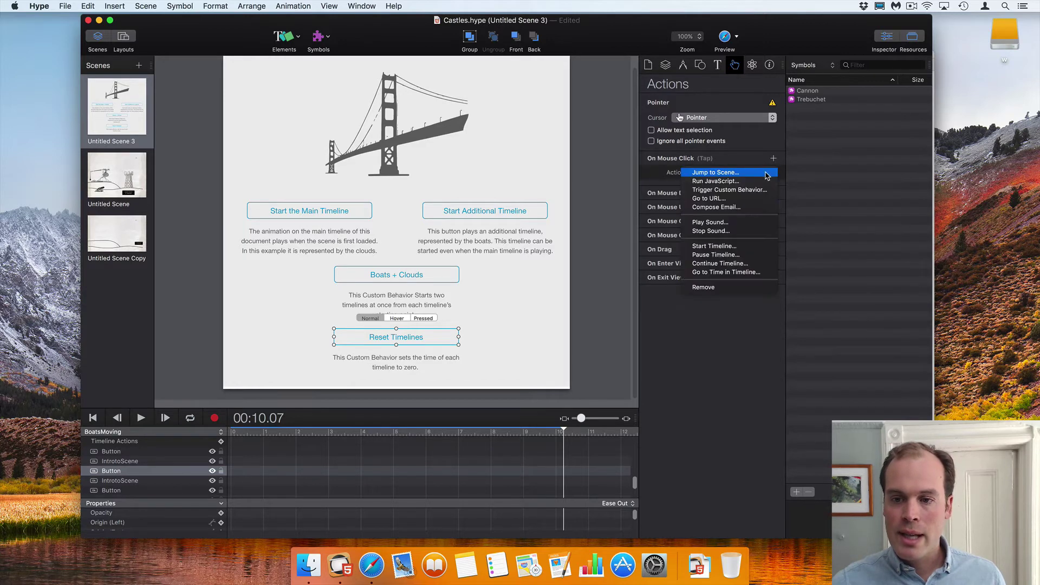
left_click(752, 190)
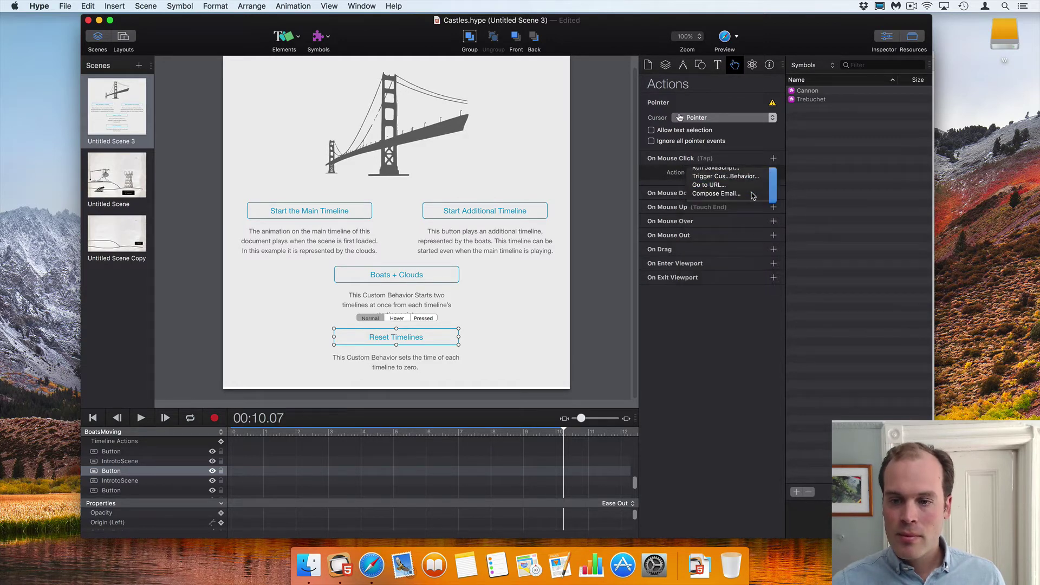
left_click(772, 187)
left_click(711, 206)
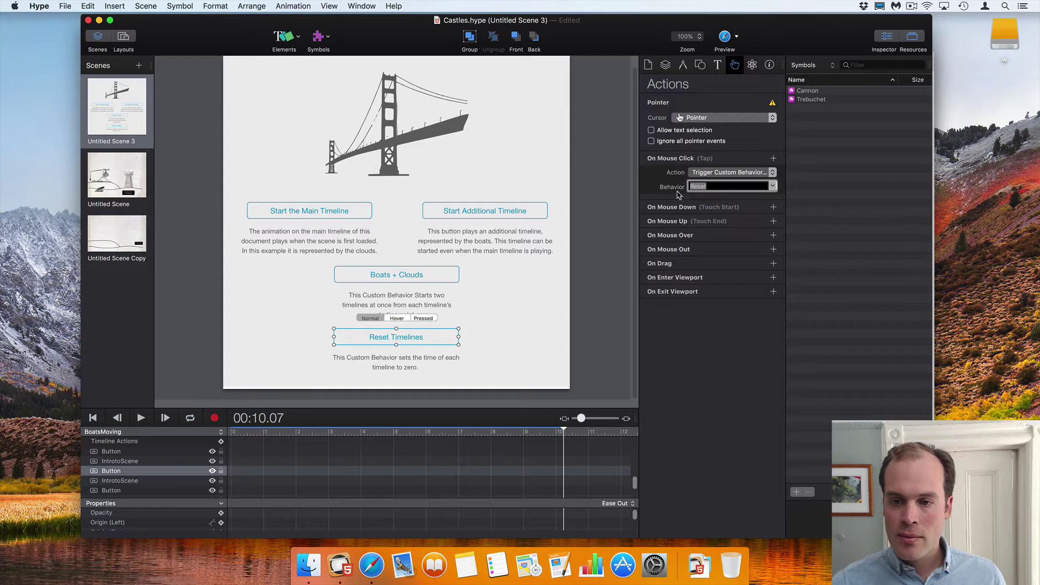
left_click(599, 187)
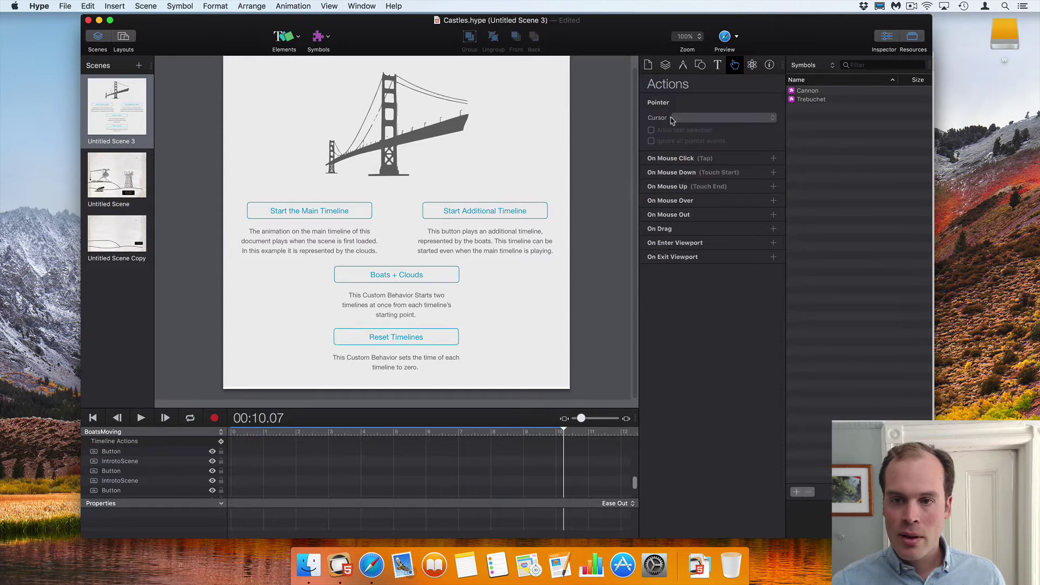
left_click(718, 42)
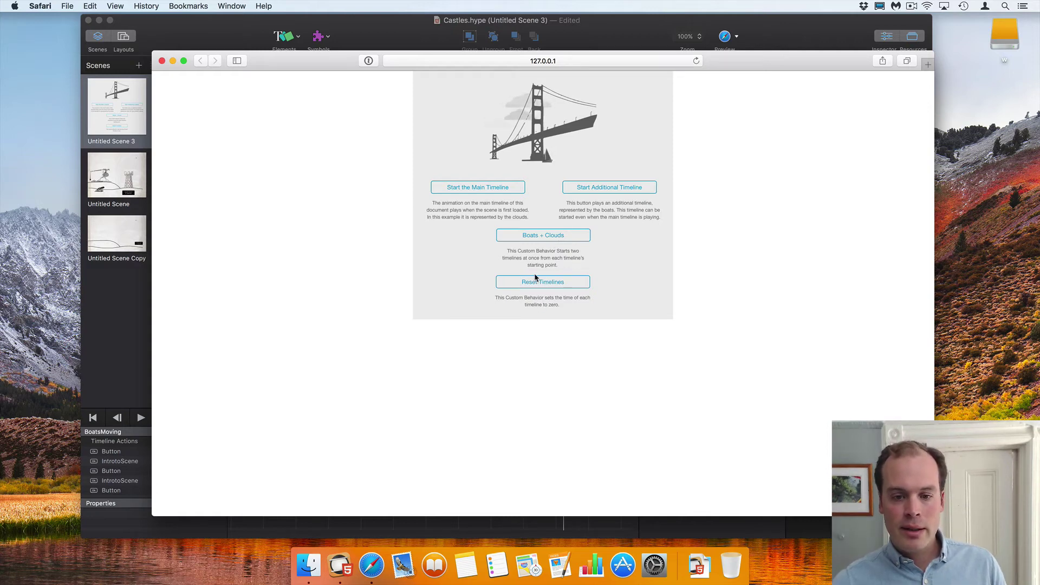
Step: Close the Safari preview and scroll the Scene inspector to the BoatsClouds and Reset behaviors
left_click(590, 33)
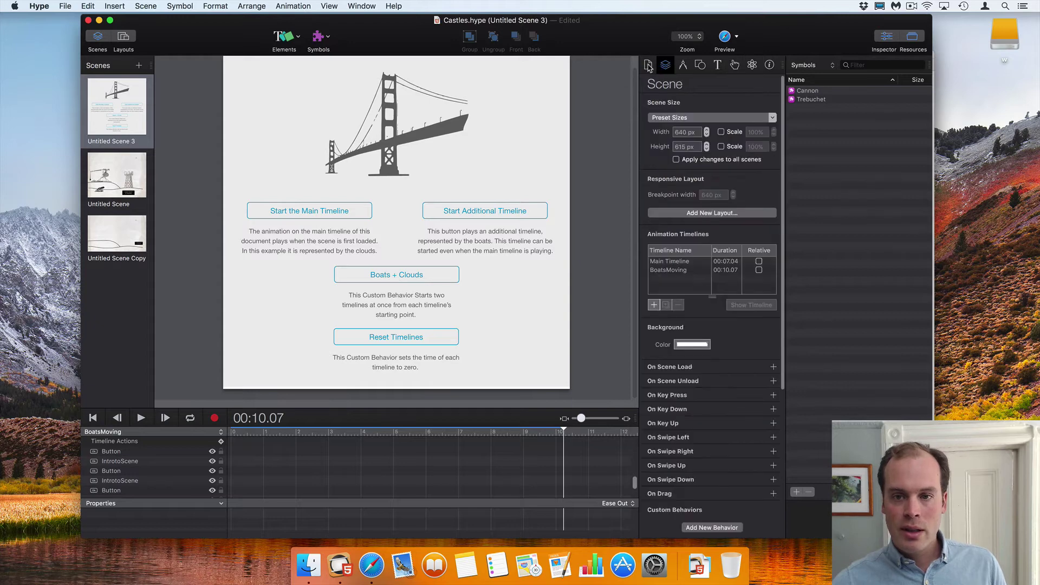
scroll(754, 502, "down", 5)
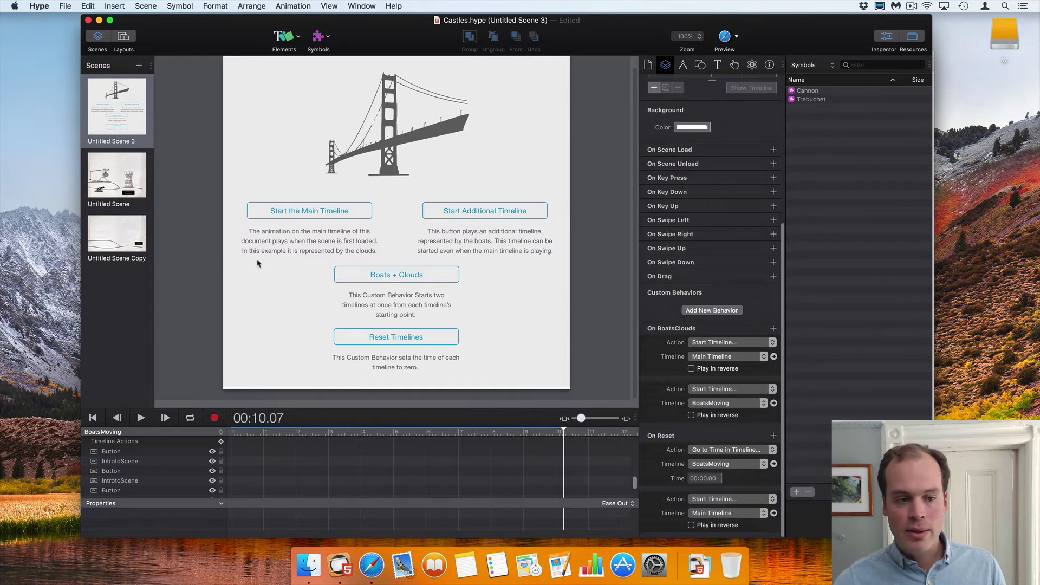
Step: Open the castle scene and select the Launch Cannon & Trebuchet button
left_click(138, 183)
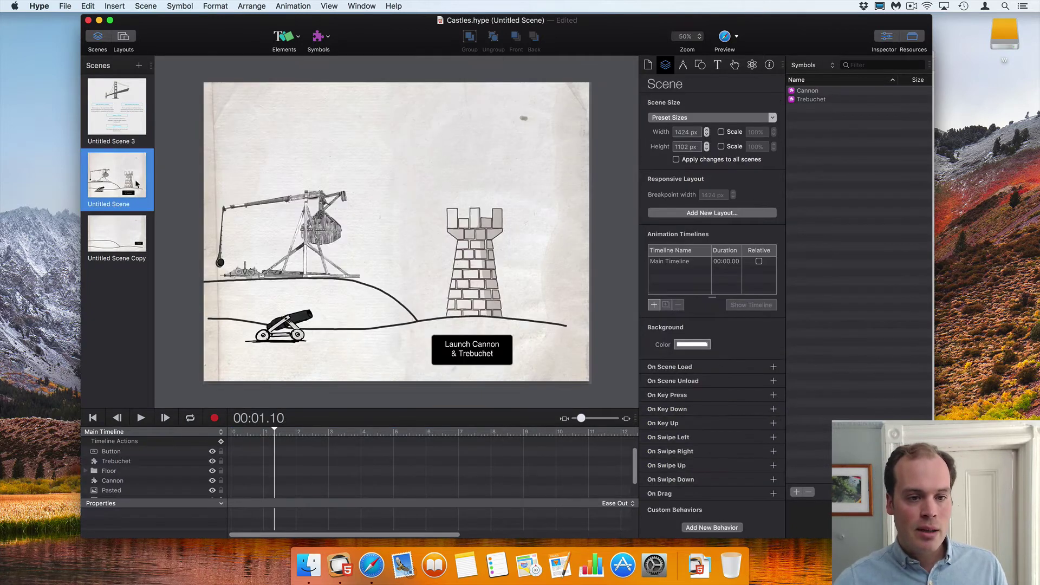
left_click(174, 142)
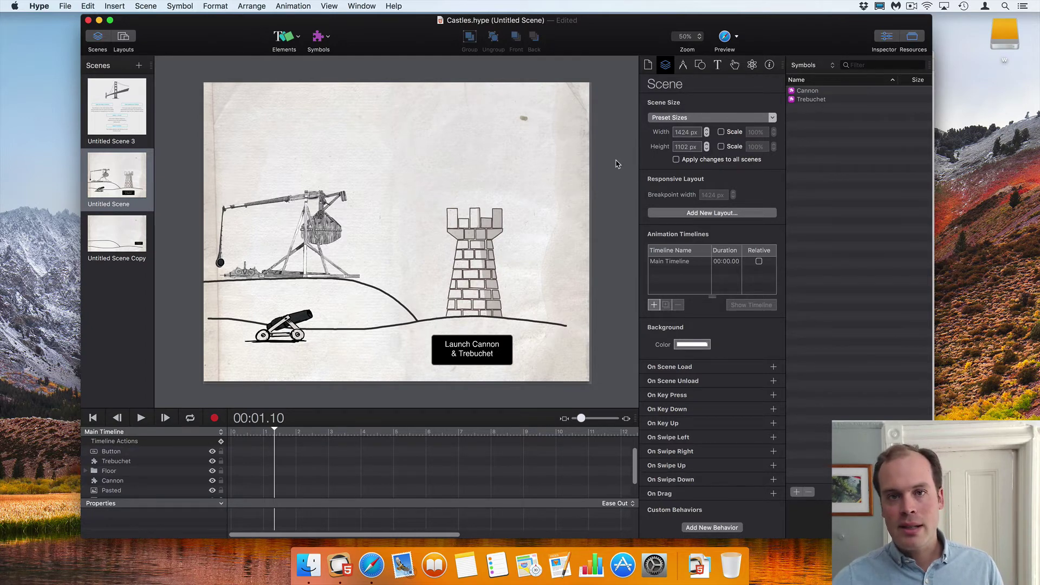
left_click(485, 351)
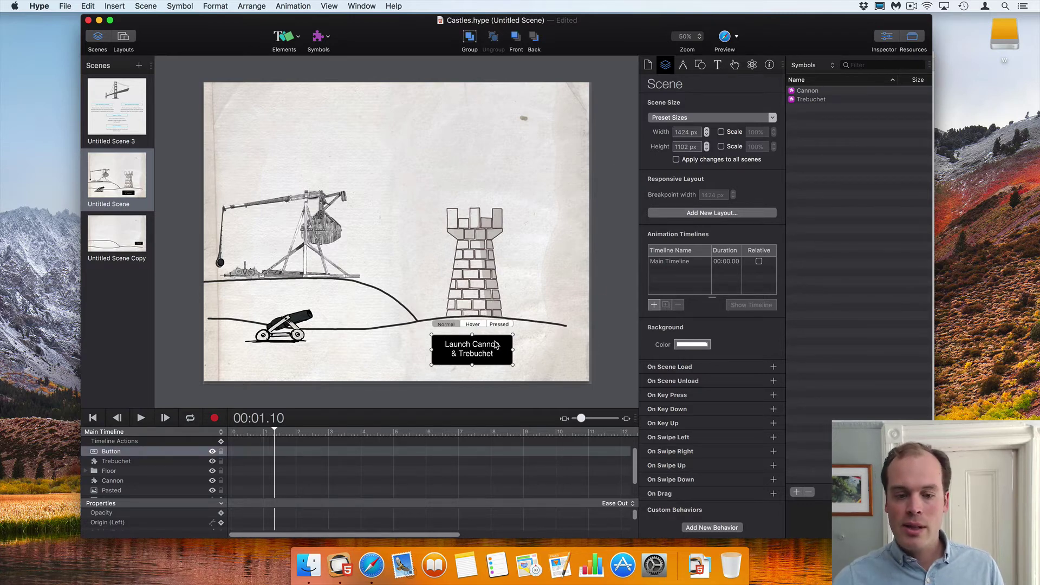
left_click(280, 217)
left_click(280, 325)
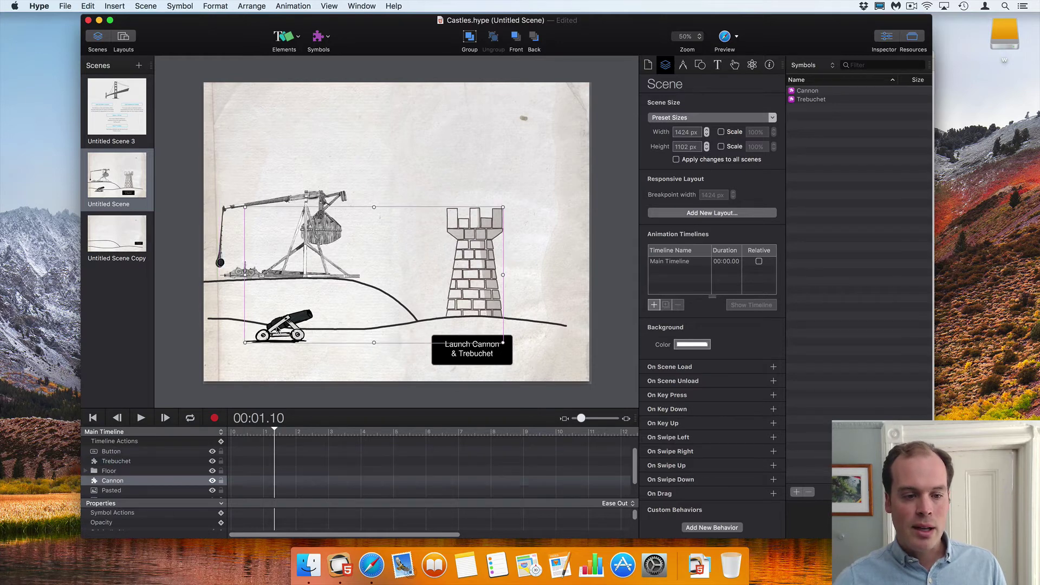
left_click(266, 199)
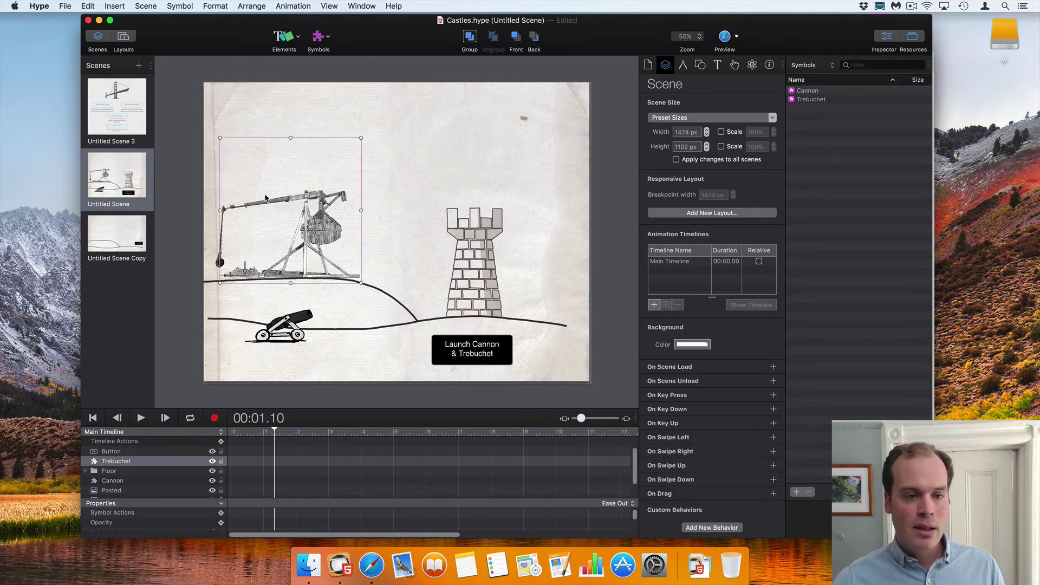
left_click(473, 353)
Step: Remove the launch button's Start Timeline click action and deselect the button
left_click(735, 66)
left_click(736, 65)
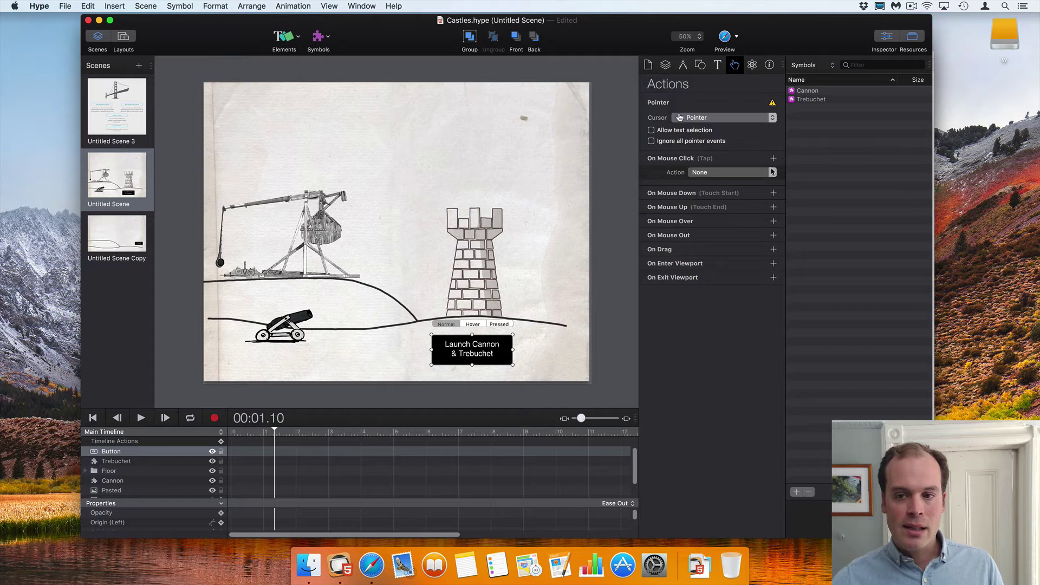
left_click(771, 173)
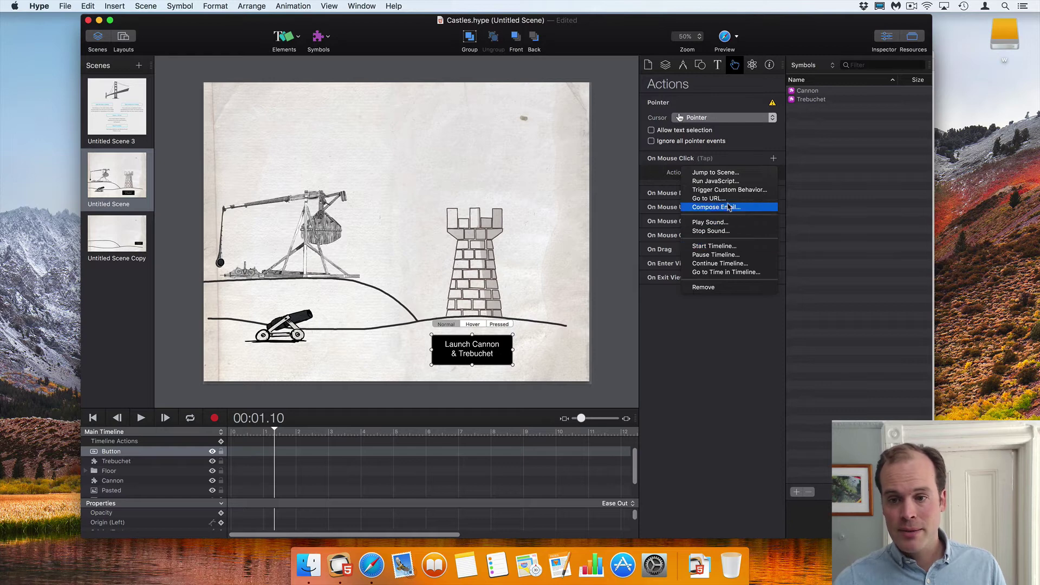
left_click(718, 247)
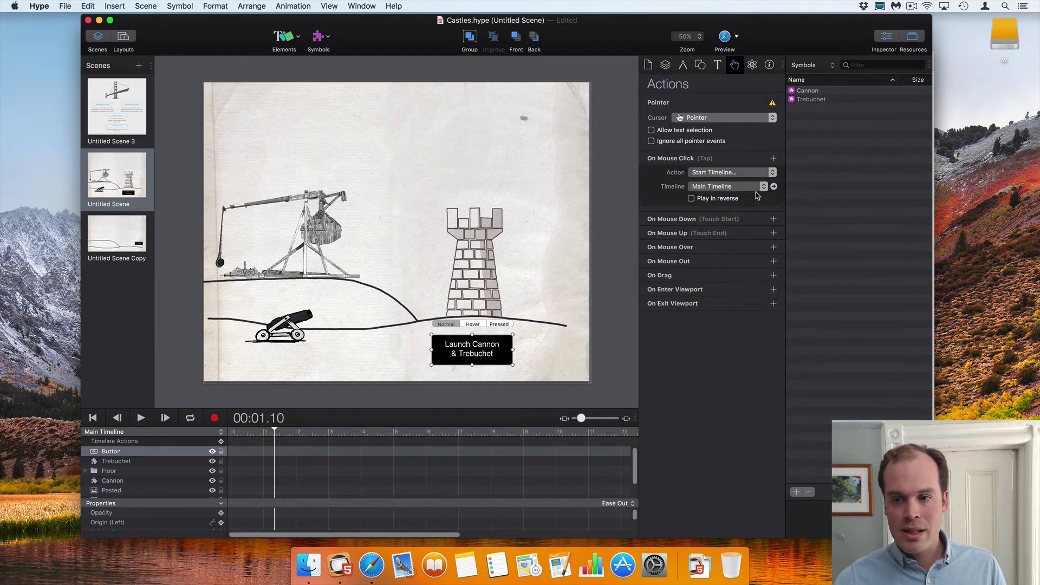
left_click(757, 187)
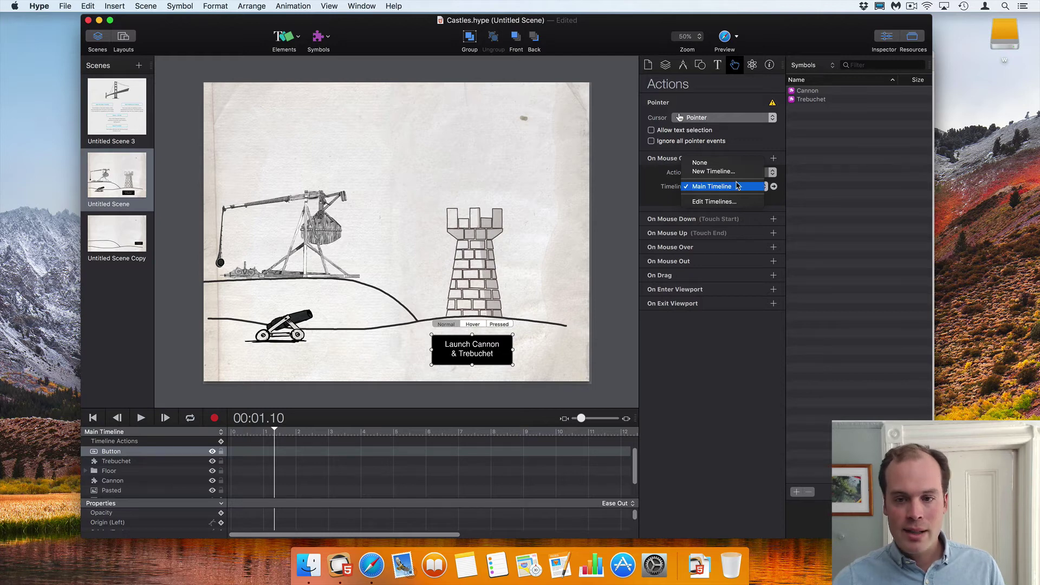
left_click(737, 185)
left_click(731, 174)
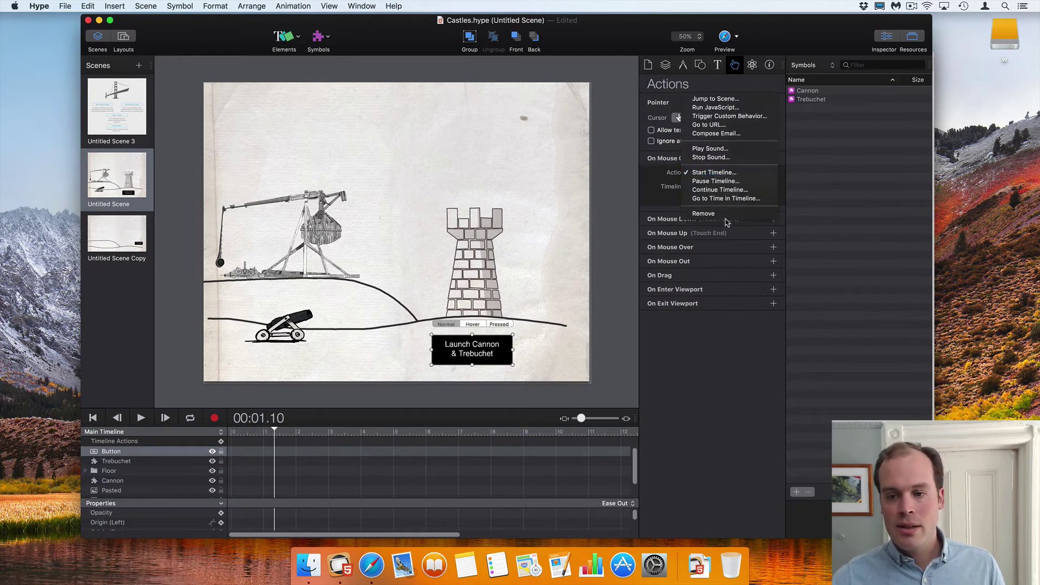
left_click(726, 217)
left_click(622, 195)
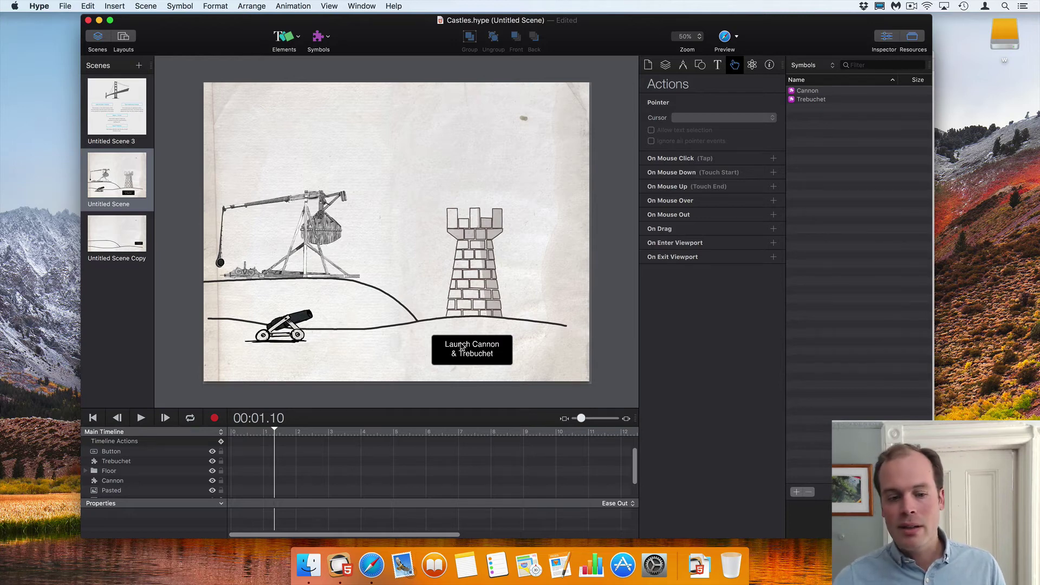
Step: Inside the trebuchet symbol, add a behavior named Launch with Start Timeline on Main Timeline
double_click(299, 220)
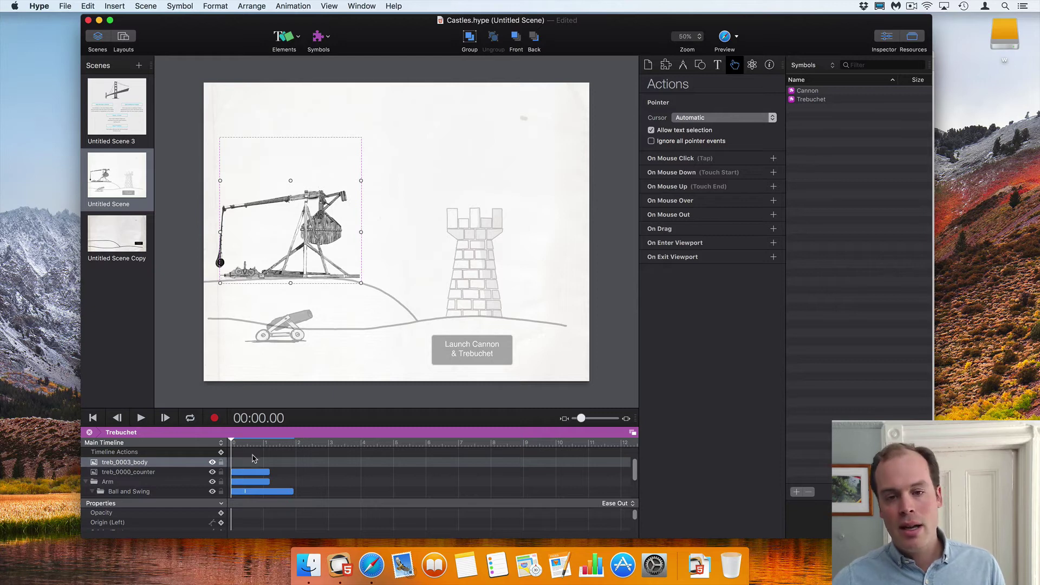
left_click(665, 65)
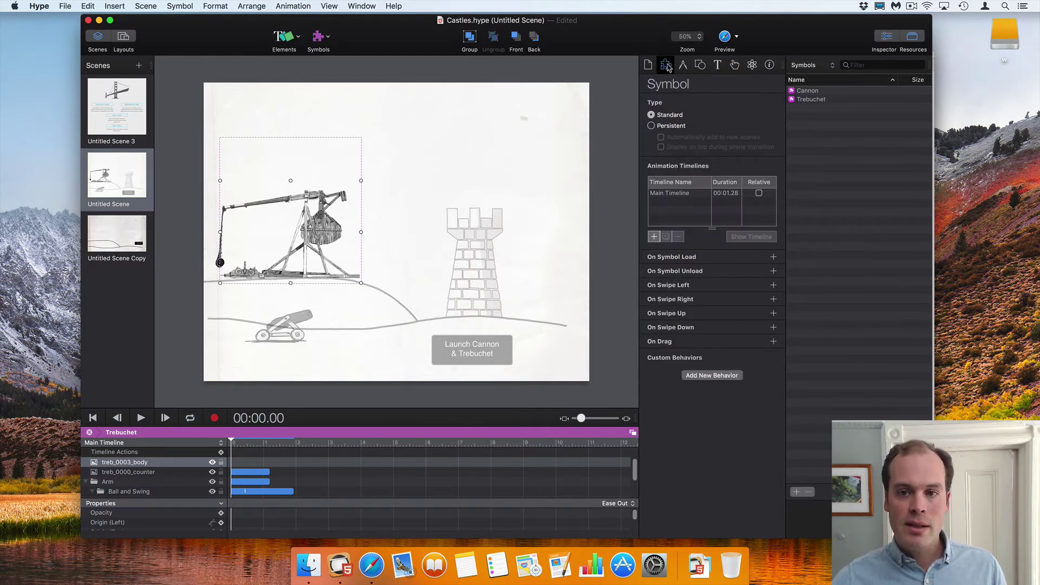
left_click(712, 375)
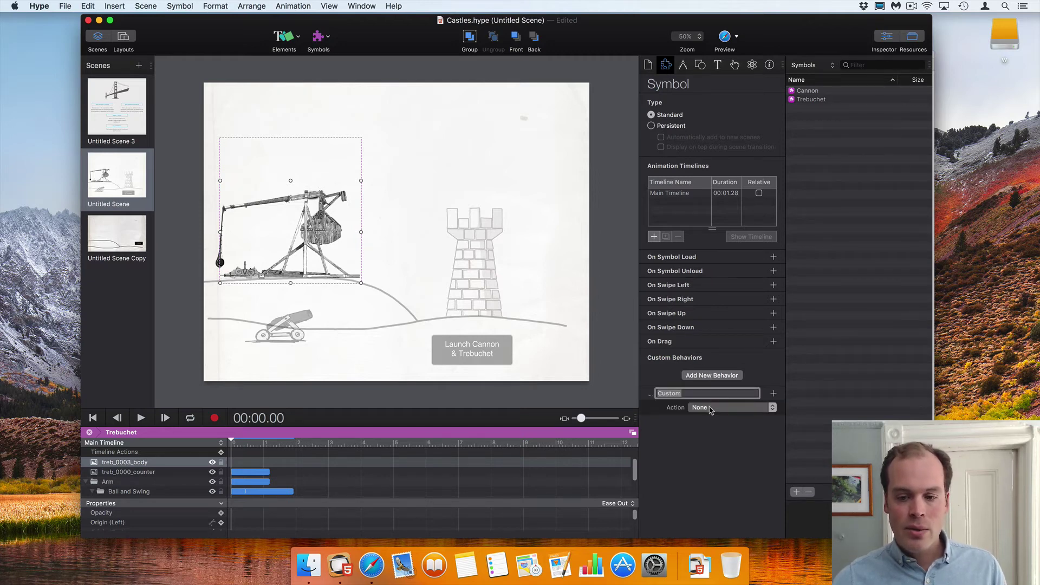
left_click(713, 408)
left_click(702, 393)
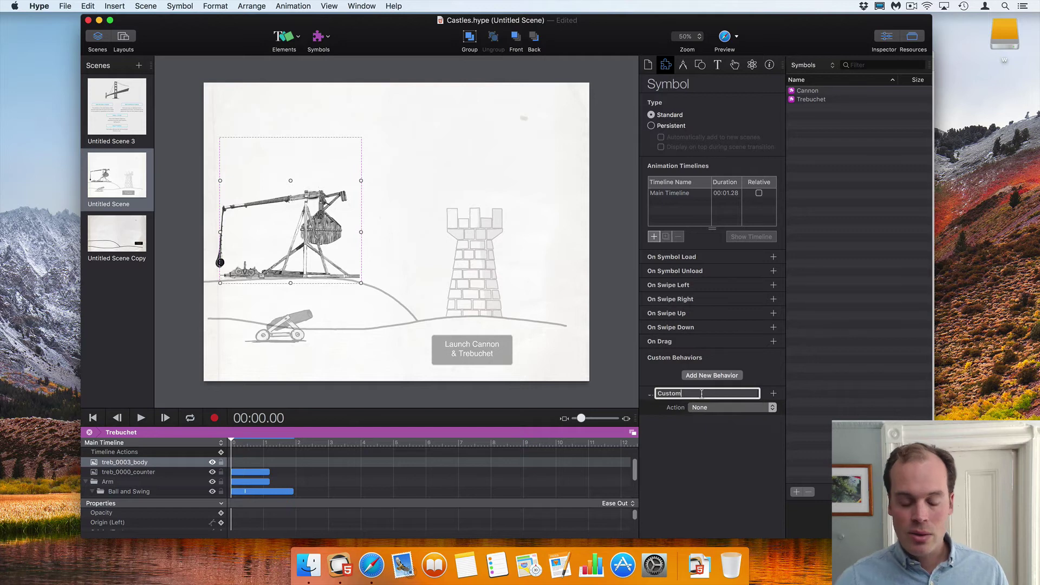
type("La")
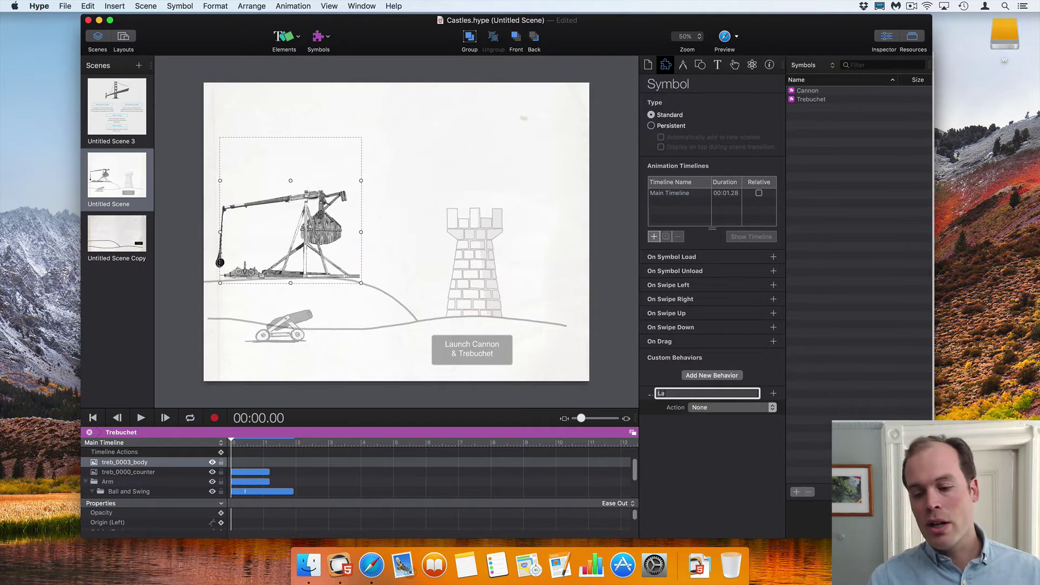
type("unch")
left_click(707, 407)
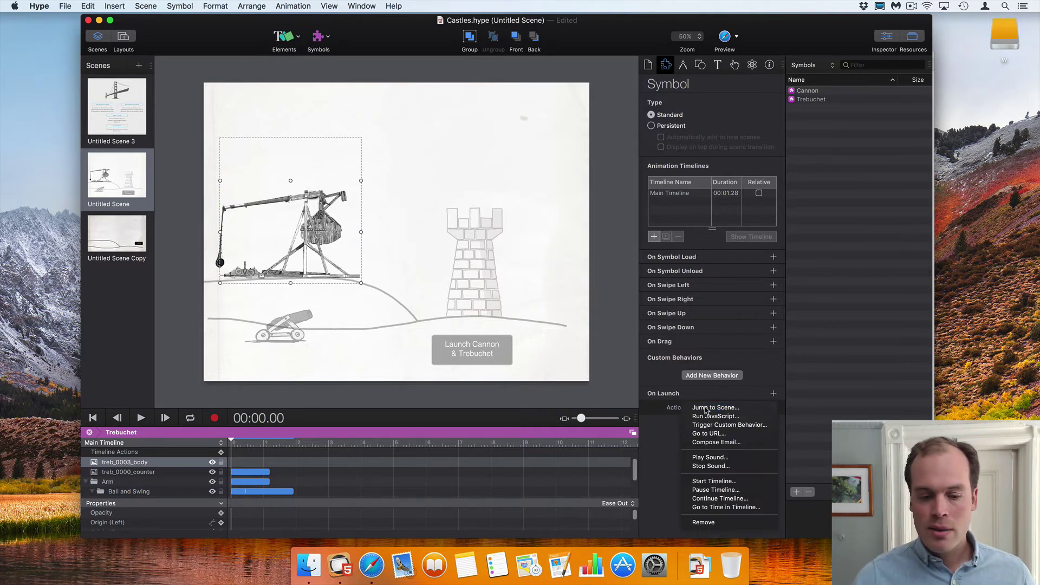
left_click(715, 481)
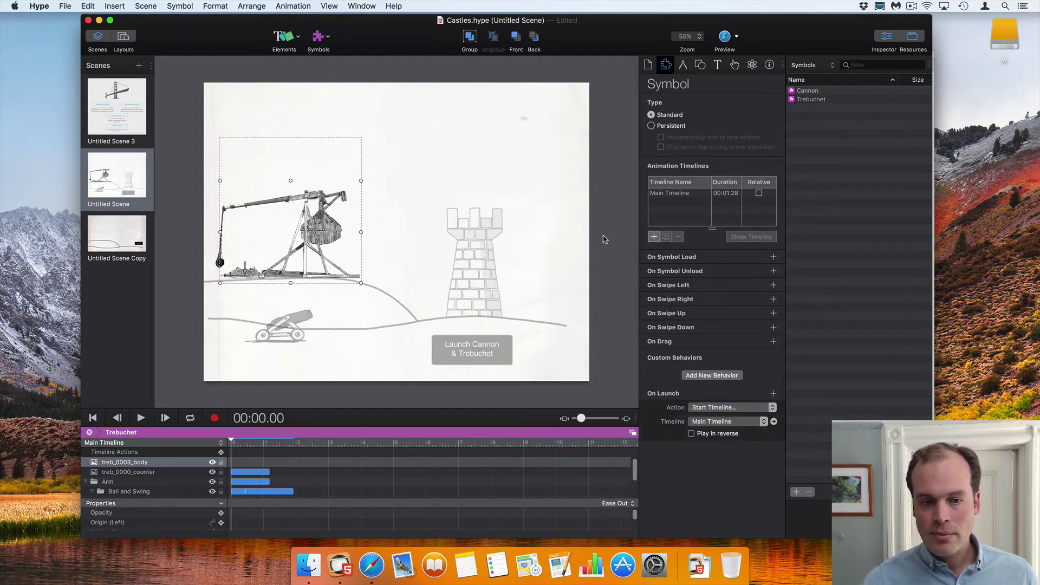
Step: Leave the trebuchet symbol and open the Cannon symbol, keeping its LaunchCannon timeline shown
double_click(604, 239)
left_click(288, 324)
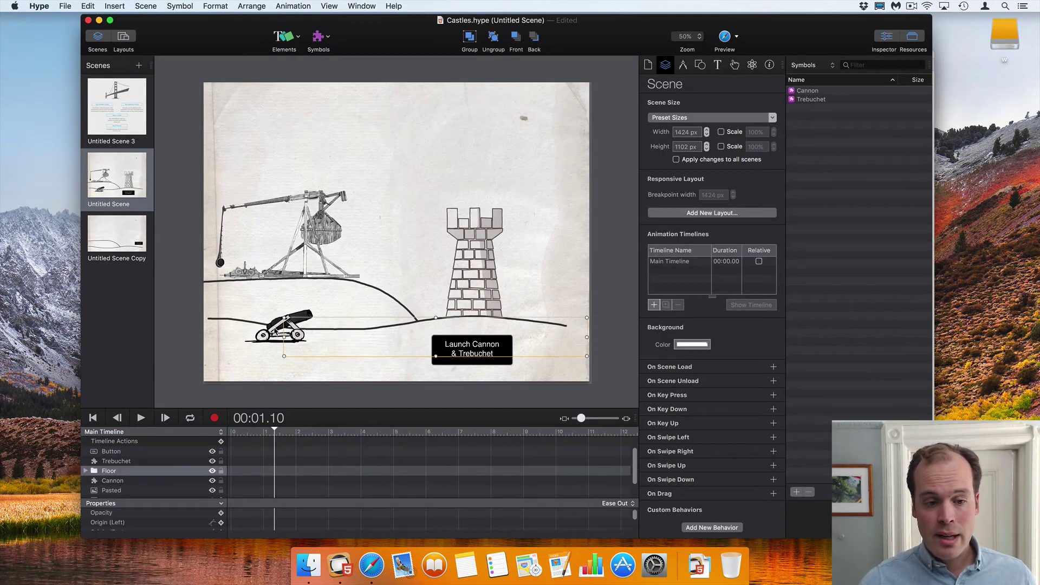
left_click(277, 332)
double_click(278, 341)
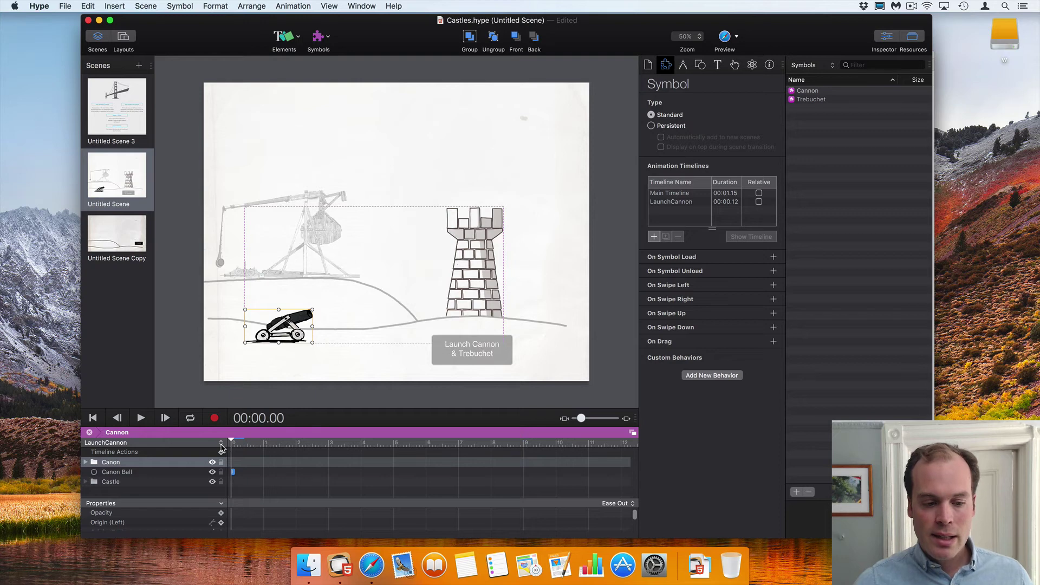
left_click(221, 443)
left_click(221, 447)
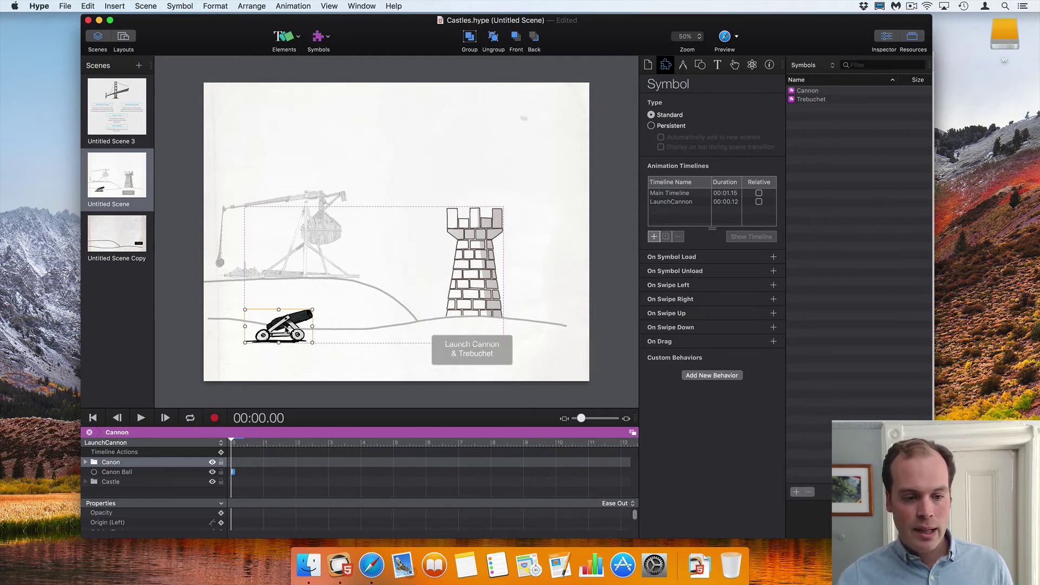
Step: Add a custom behavior named Launch to the cannon that starts the LaunchCannon timeline
left_click(726, 375)
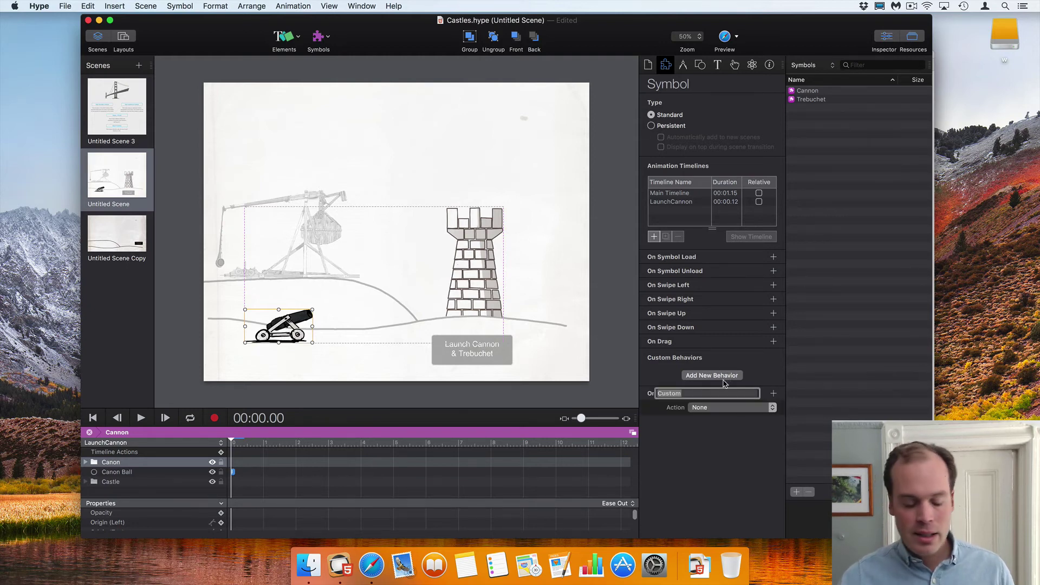
type("Launch")
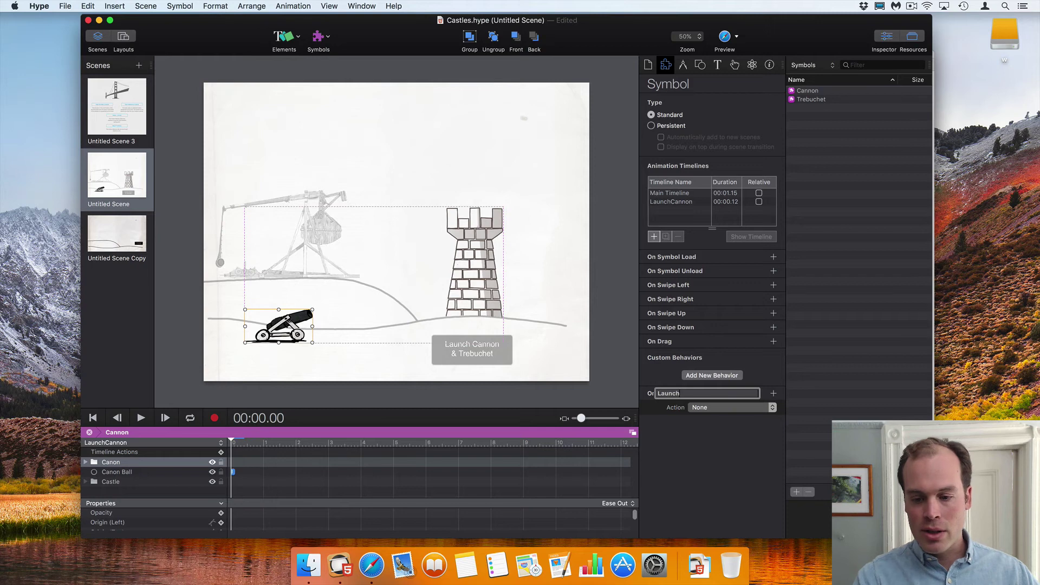
key("Return")
left_click(724, 408)
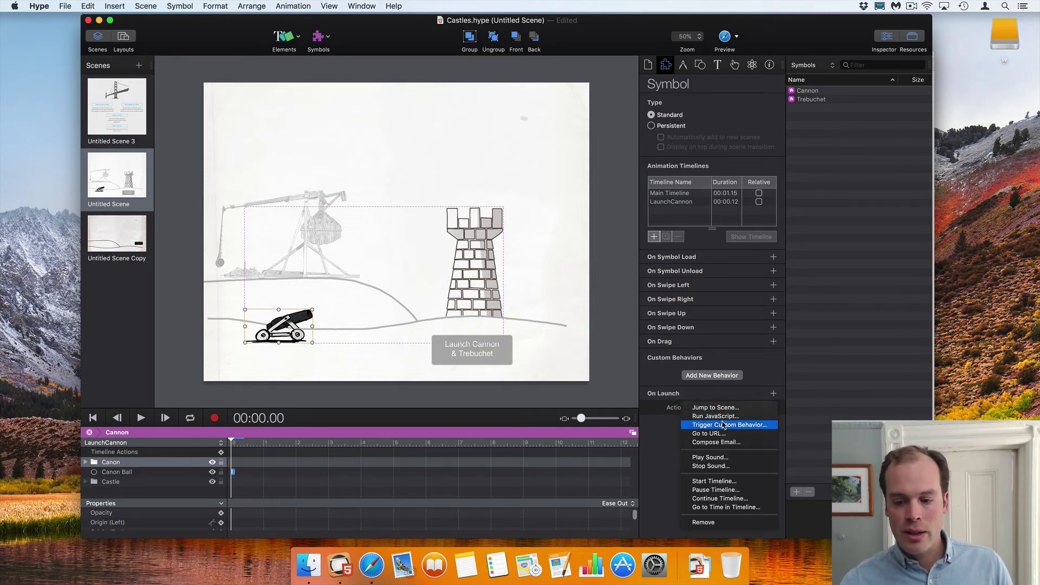
left_click(724, 425)
left_click(750, 408)
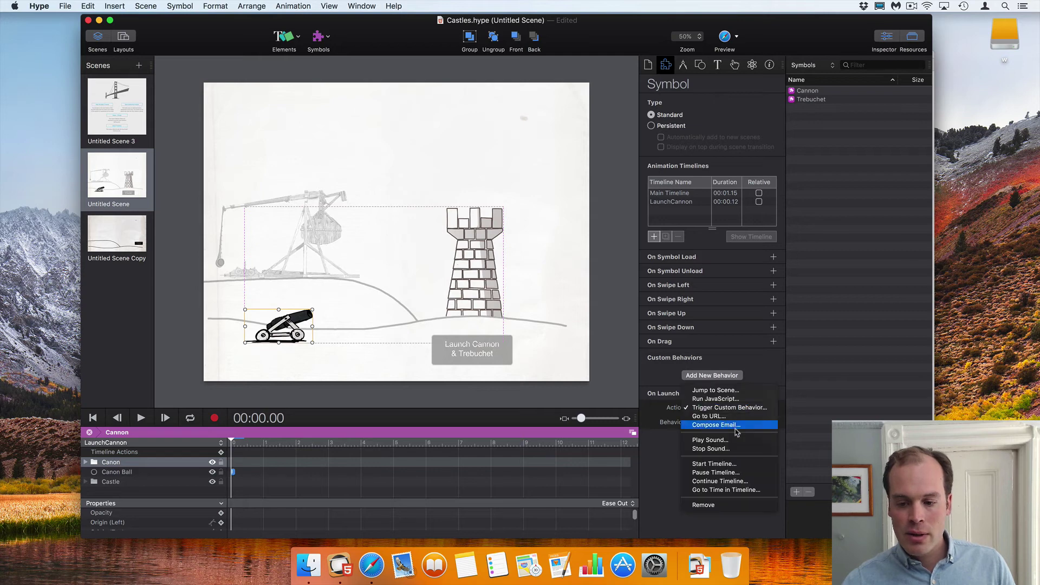
left_click(721, 467)
left_click(746, 426)
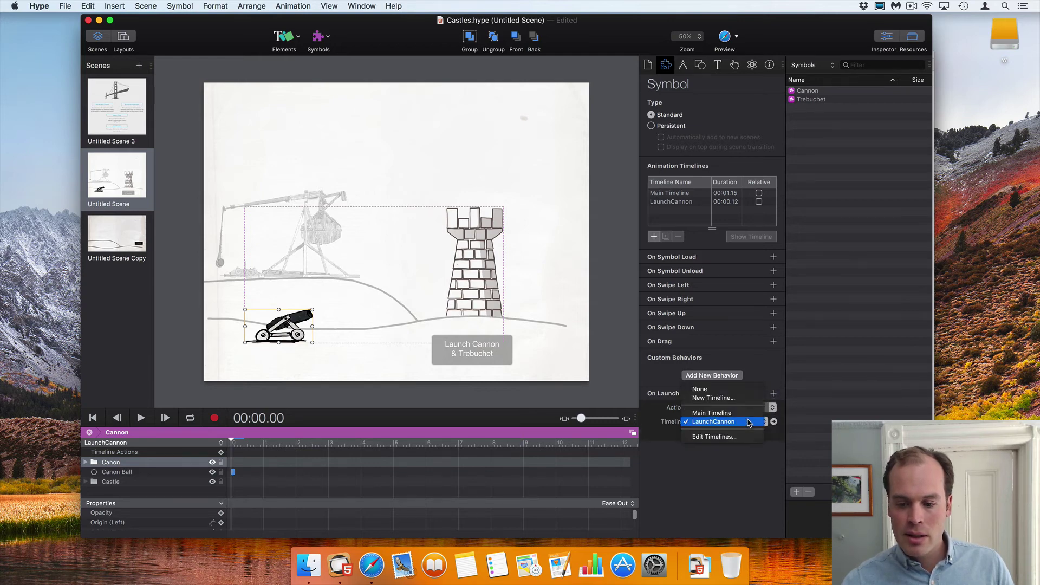
left_click(745, 423)
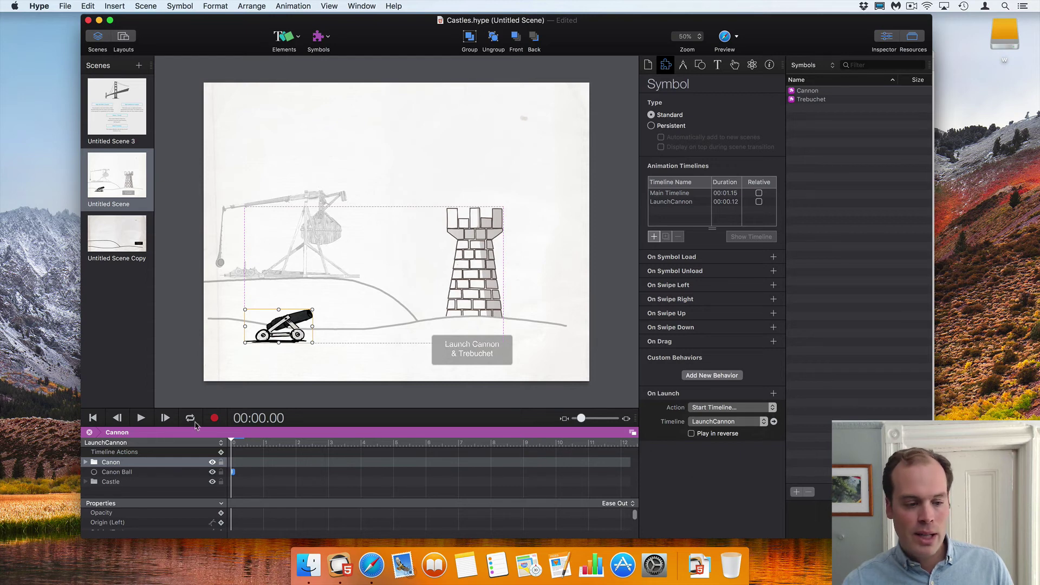
Step: Make the Launch Cannon & Trebuchet button's On Mouse Click trigger the Launch custom behavior
left_click(89, 432)
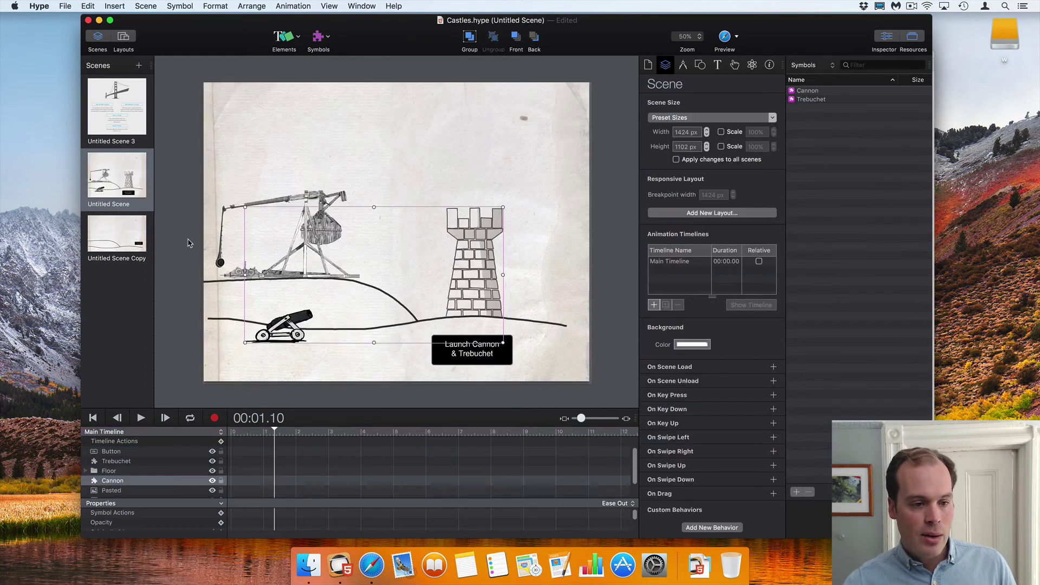
left_click(472, 358)
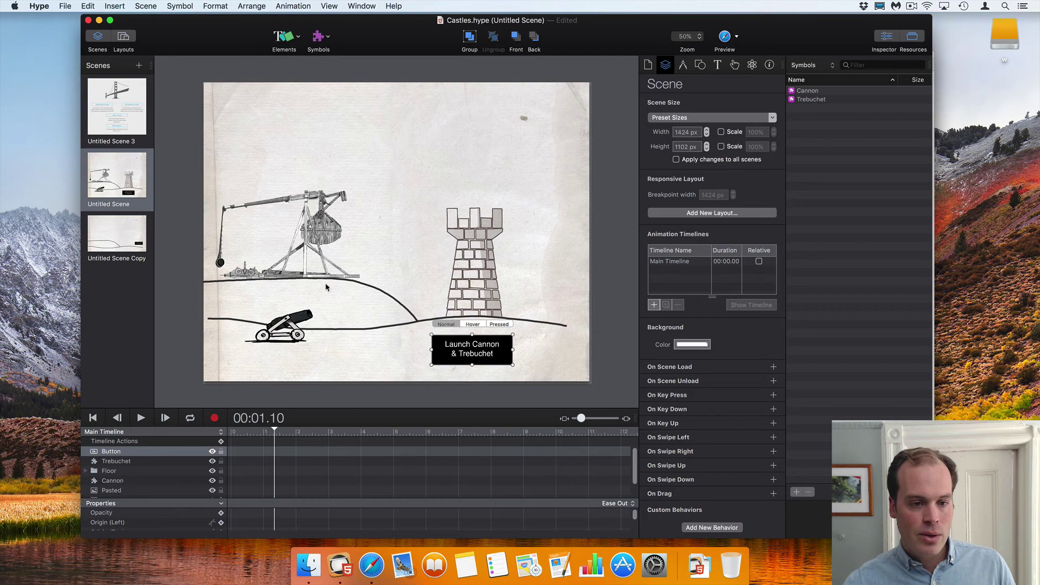
left_click(735, 65)
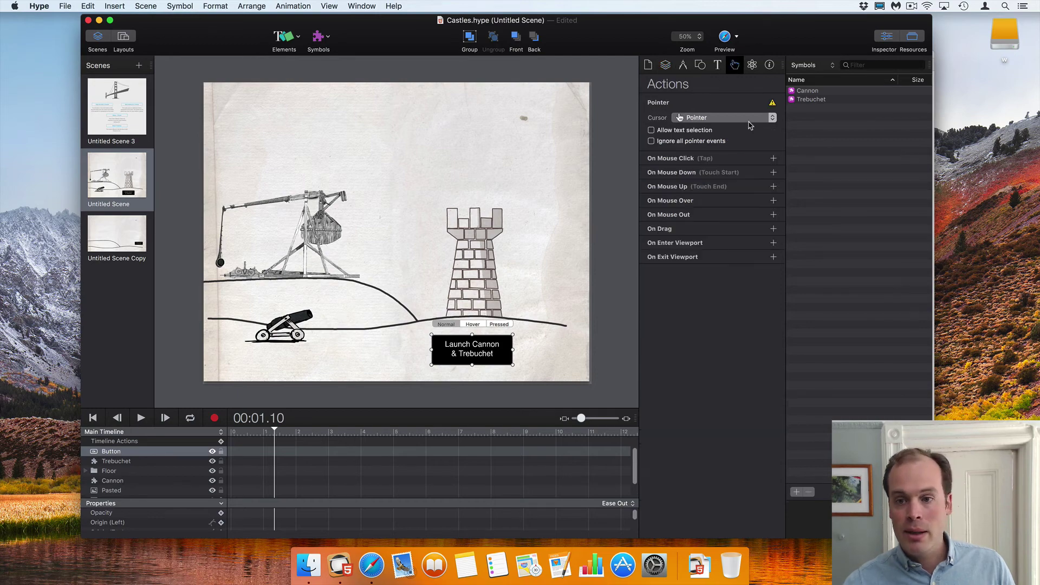
left_click(774, 158)
left_click(758, 172)
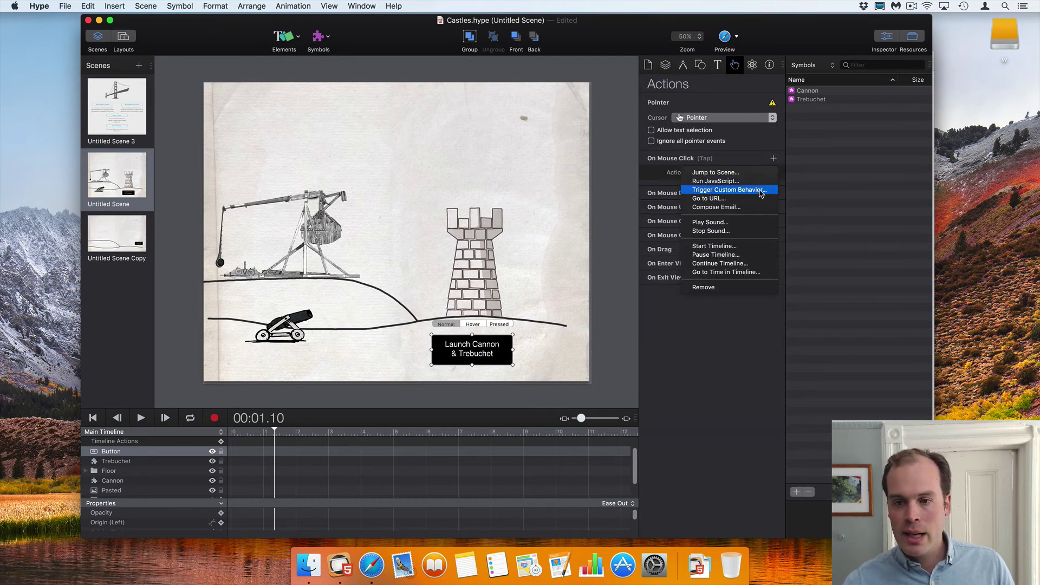
left_click(759, 191)
left_click(773, 186)
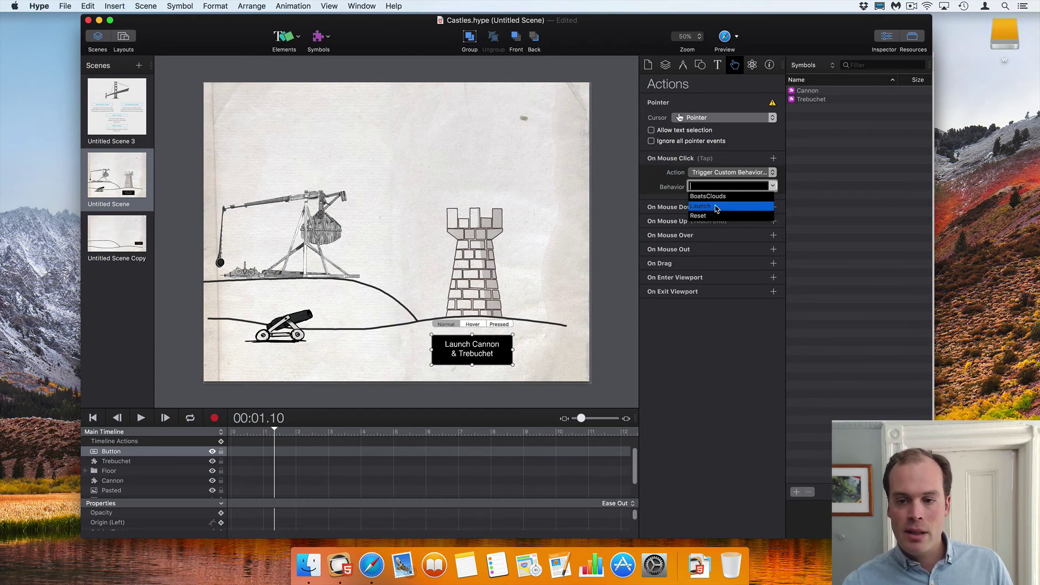
left_click(716, 209)
Step: Delete the extra second click action from the button and deselect it
left_click(773, 159)
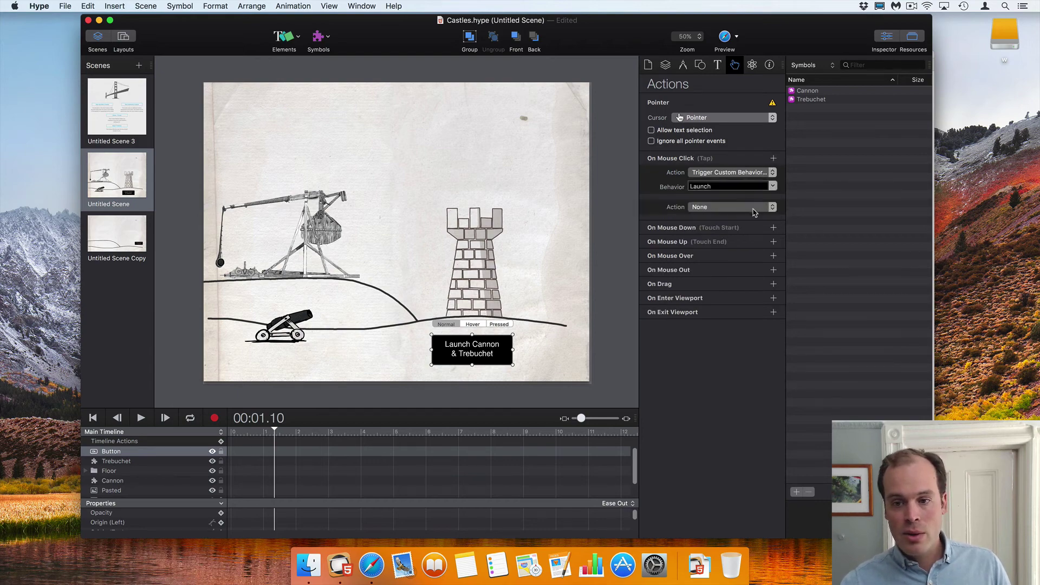
left_click(768, 207)
left_click(767, 208)
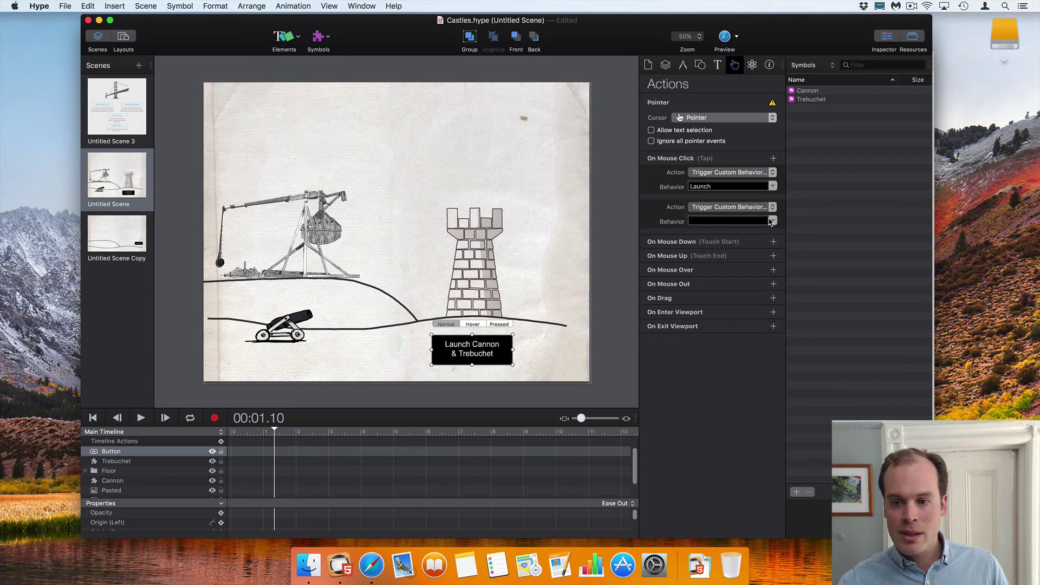
left_click(771, 221)
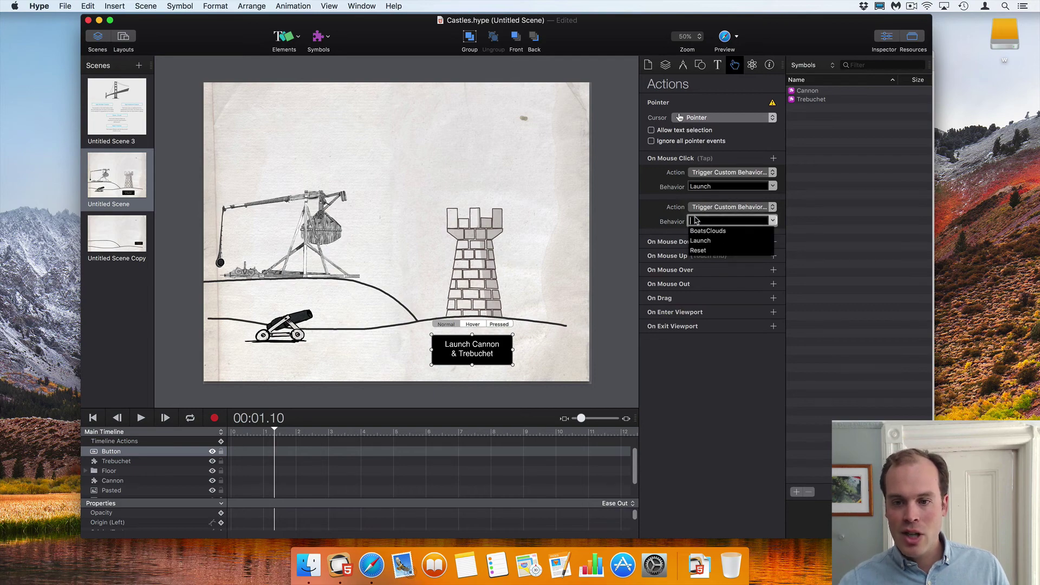
left_click(773, 198)
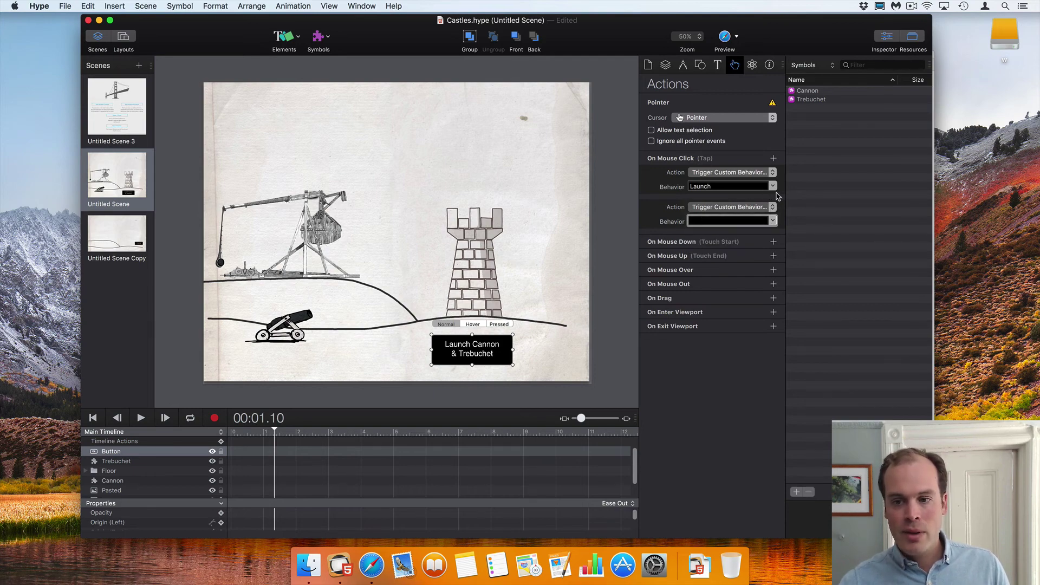
left_click(773, 207)
left_click(720, 305)
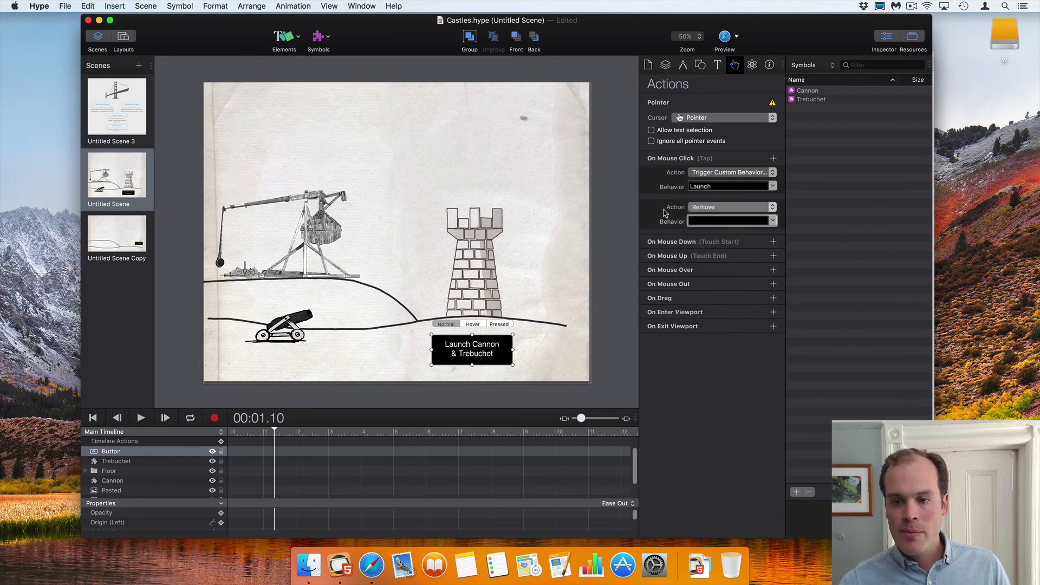
left_click(618, 210)
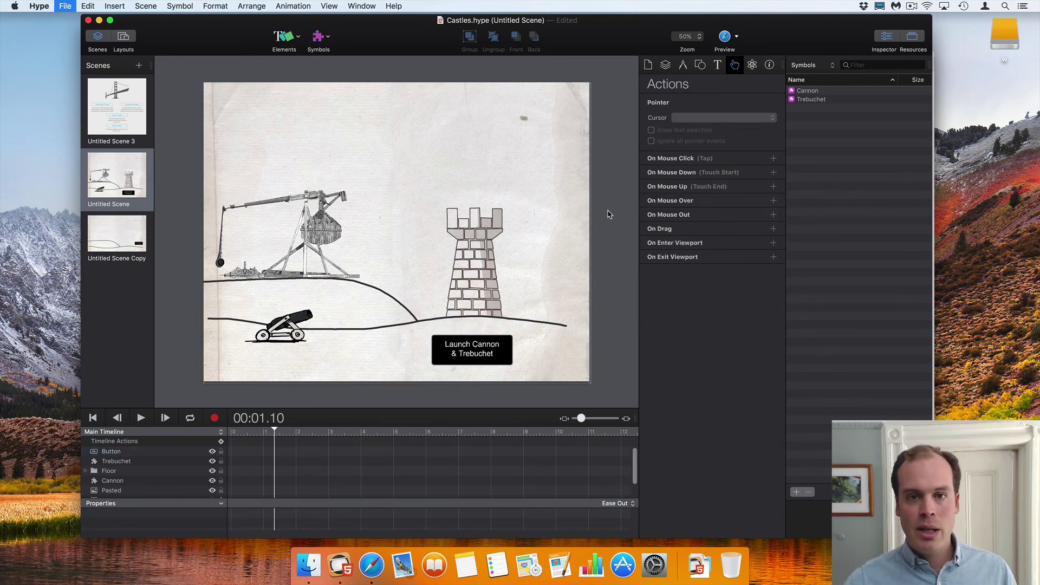
Step: Preview the castle scene in Safari and fire the cannon and trebuchet with Launch Cannon & Trebuchet
key("super+r")
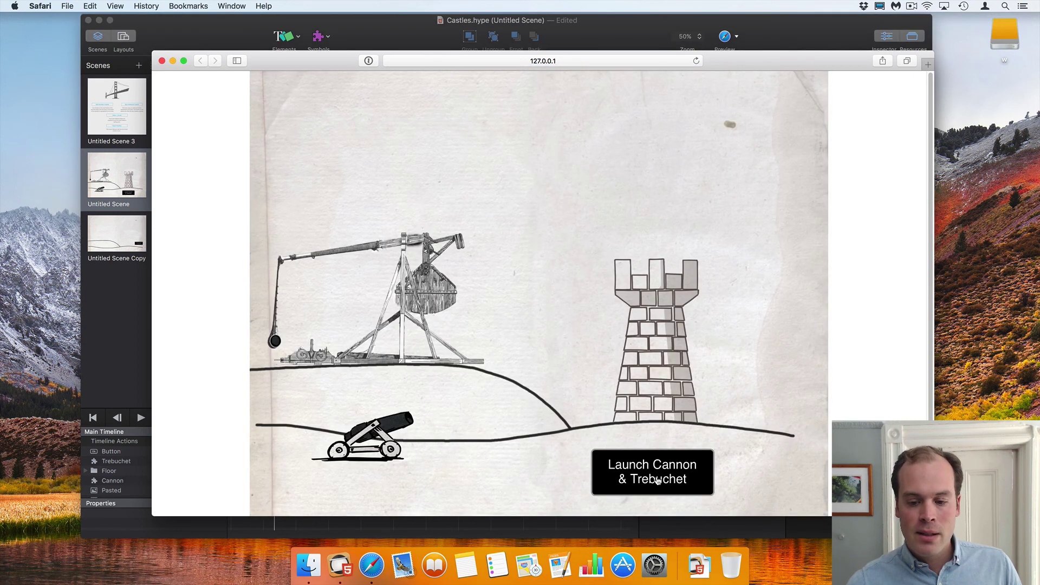
left_click(657, 480)
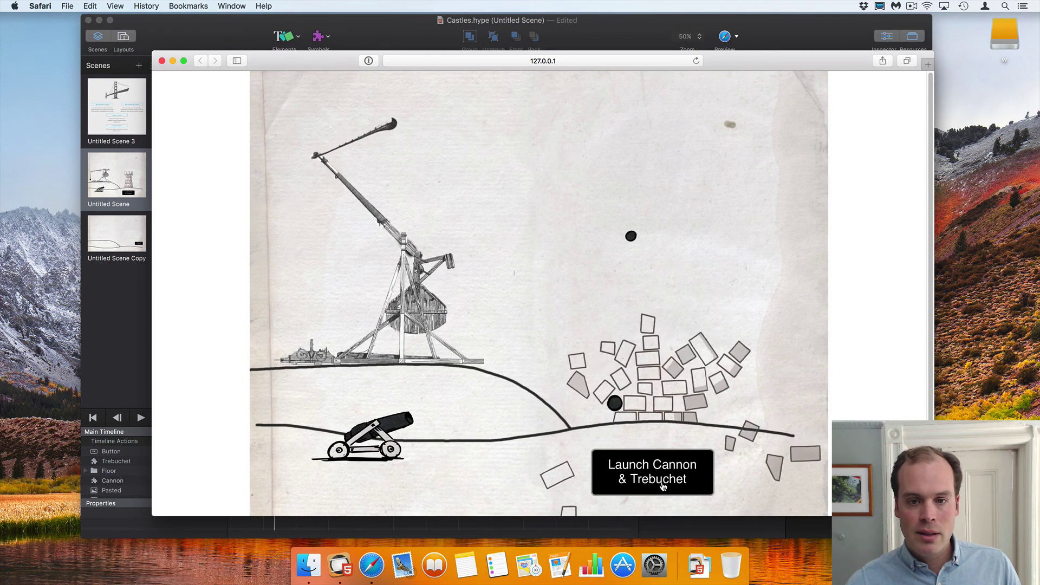